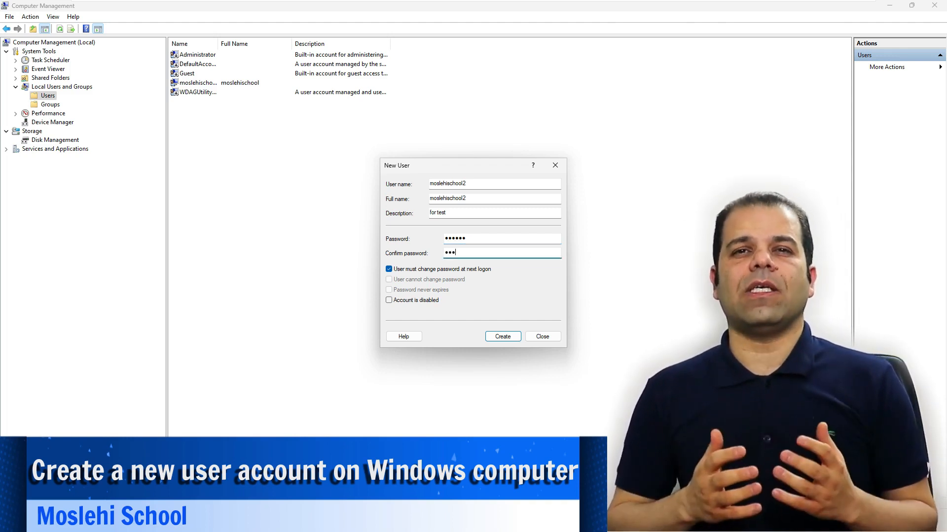
# Retype the password in Confirm password and tick only 'User cannot change password'.
pyautogui.write('***')
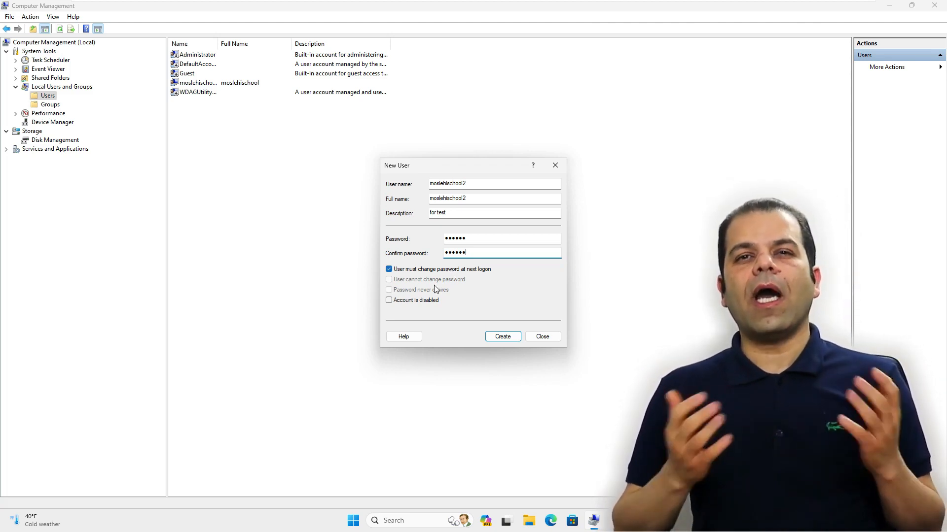
pyautogui.click(439, 271)
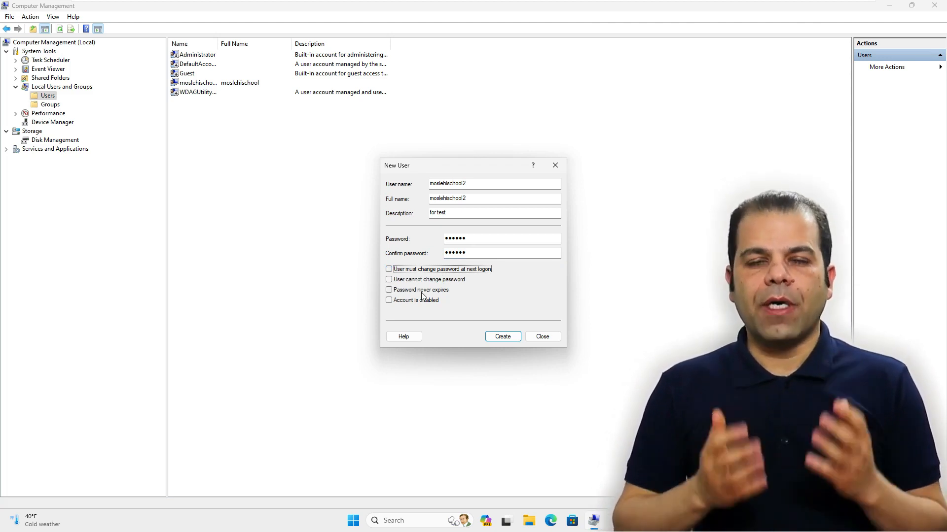
pyautogui.click(422, 294)
pyautogui.click(422, 292)
pyautogui.click(430, 273)
pyautogui.click(430, 273)
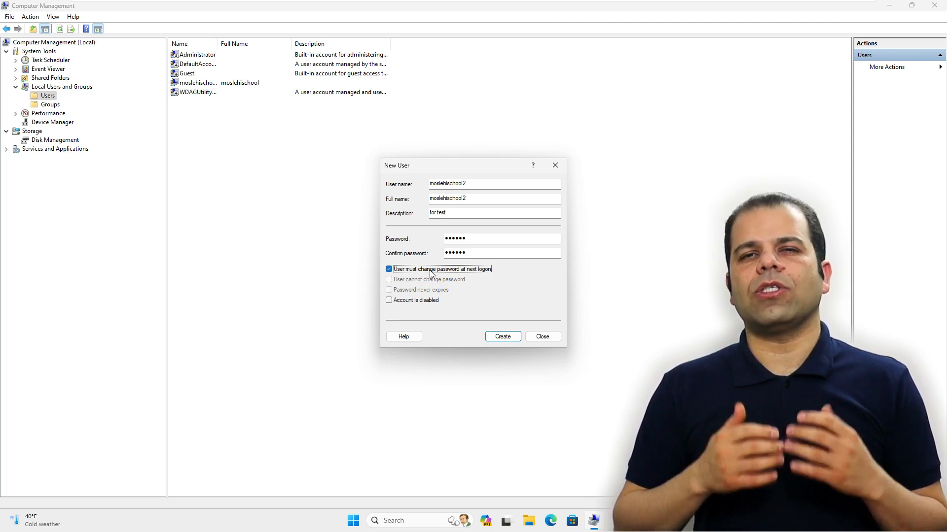
pyautogui.click(430, 273)
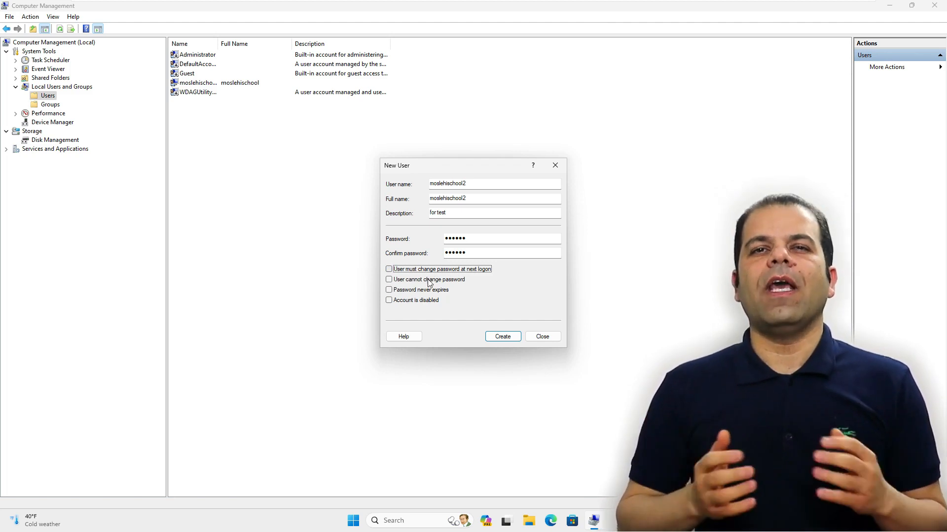
pyautogui.click(443, 280)
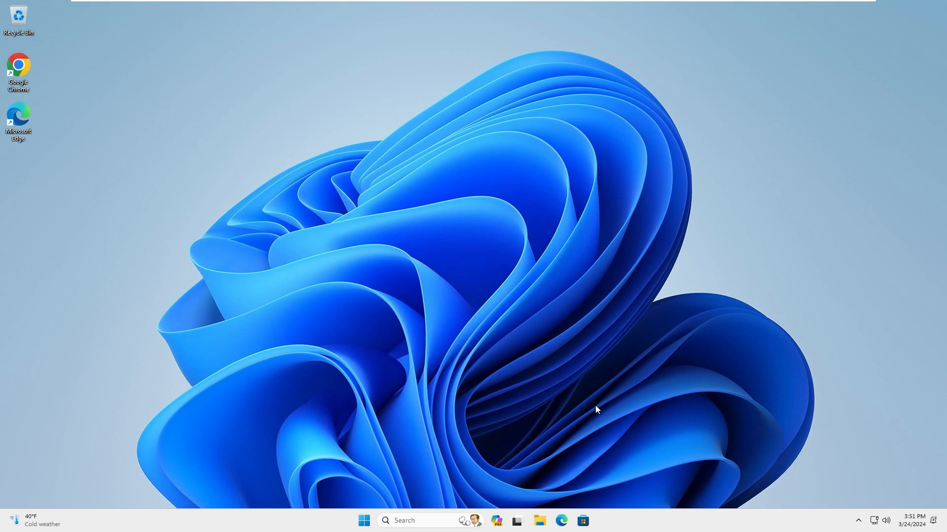
# Launch Computer Management from the Win+X quick-link menu.
pyautogui.rightClick(364, 520)
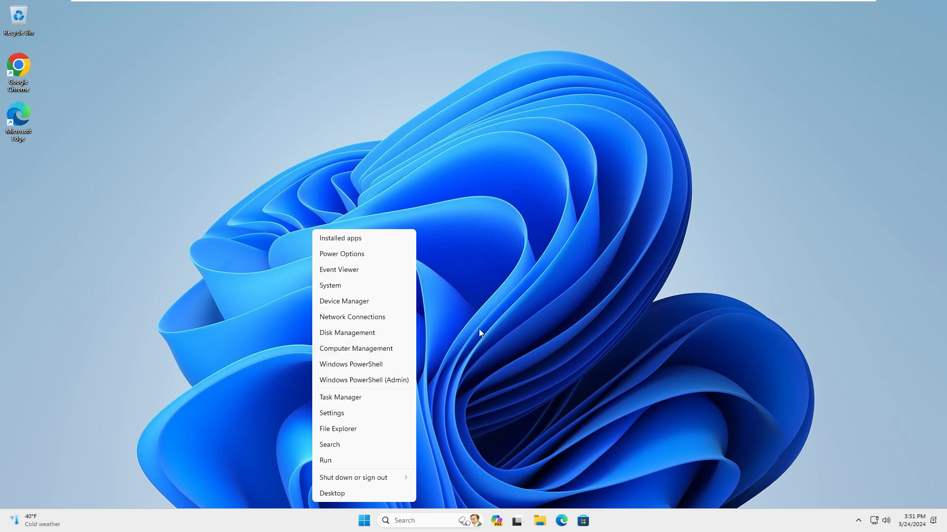
pyautogui.click(530, 320)
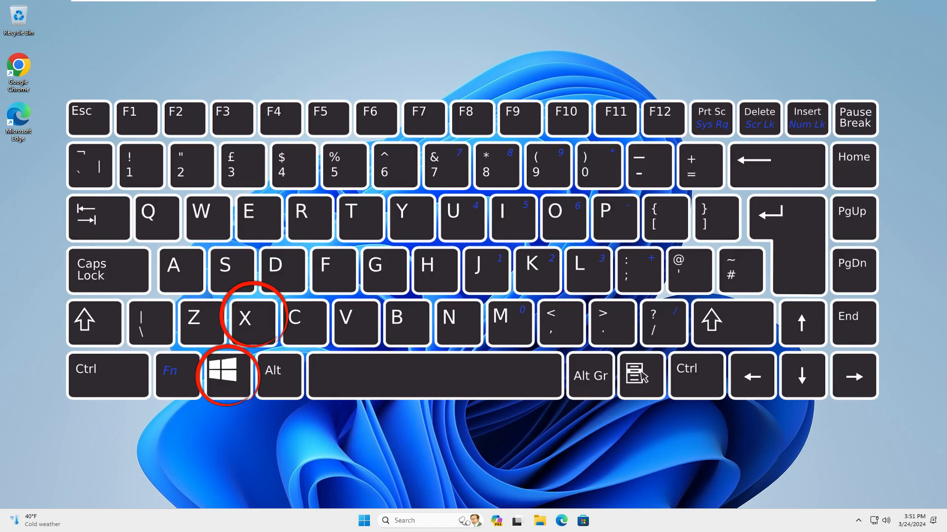
pyautogui.press('super+x')
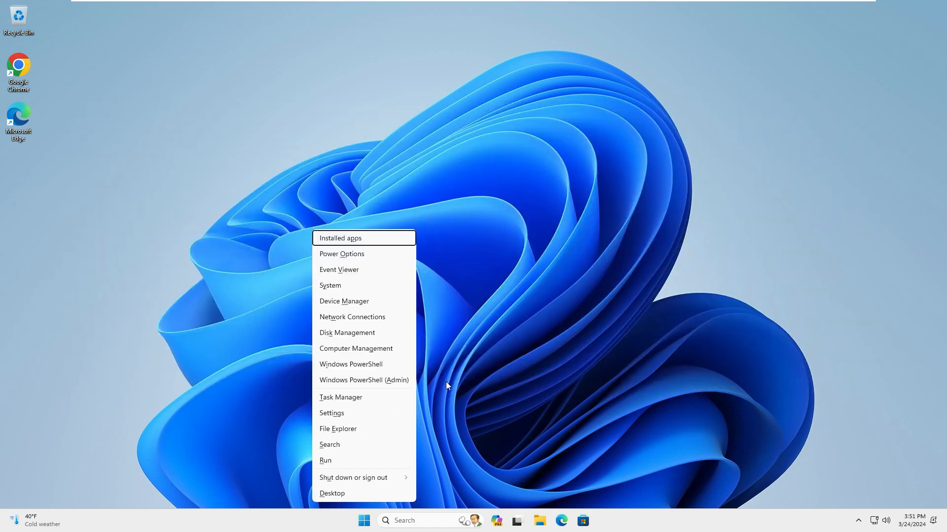
pyautogui.click(369, 351)
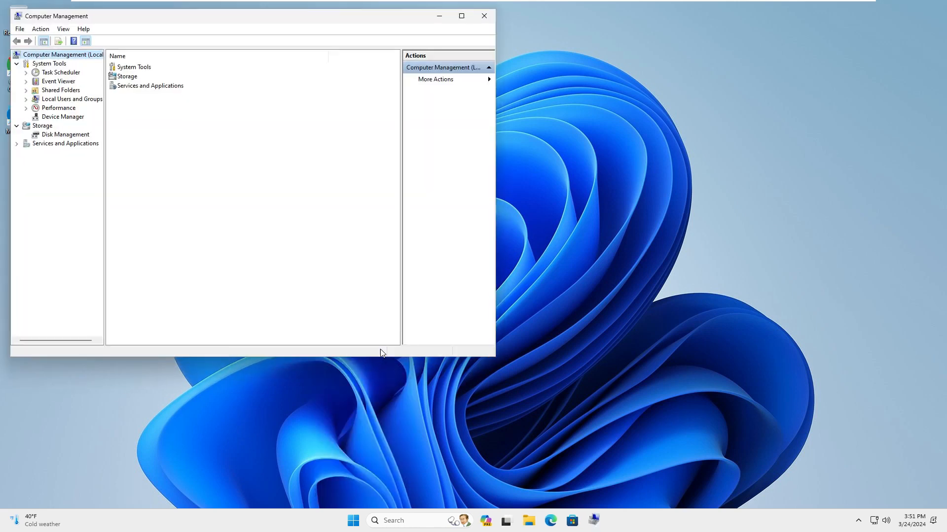
# Maximize the window, go to Local Users and Groups > Users, and choose New User.
pyautogui.click(461, 16)
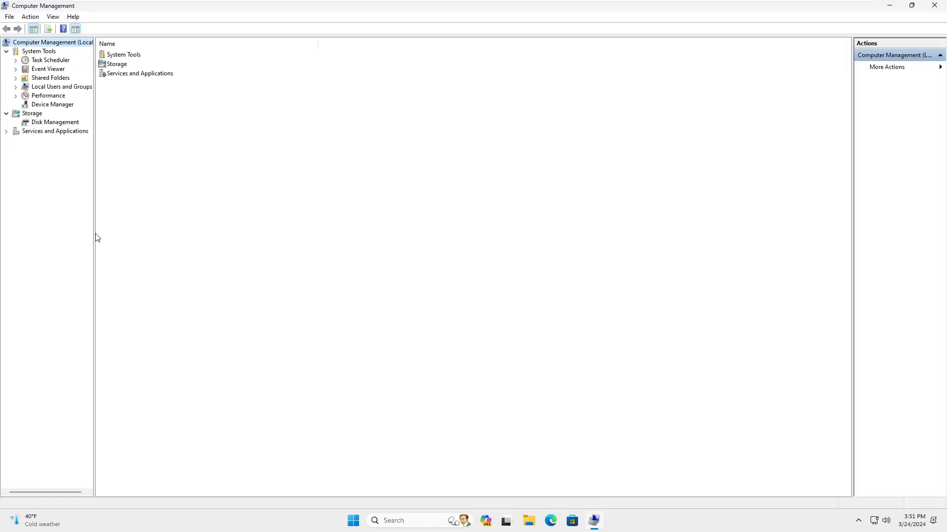
pyautogui.moveTo(95, 233); pyautogui.dragTo(167, 206)
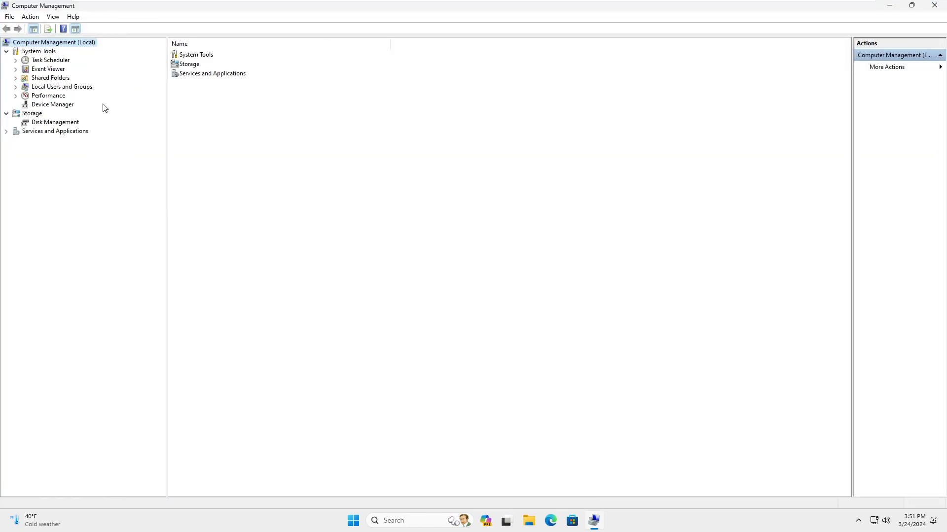
pyautogui.doubleClick(91, 87)
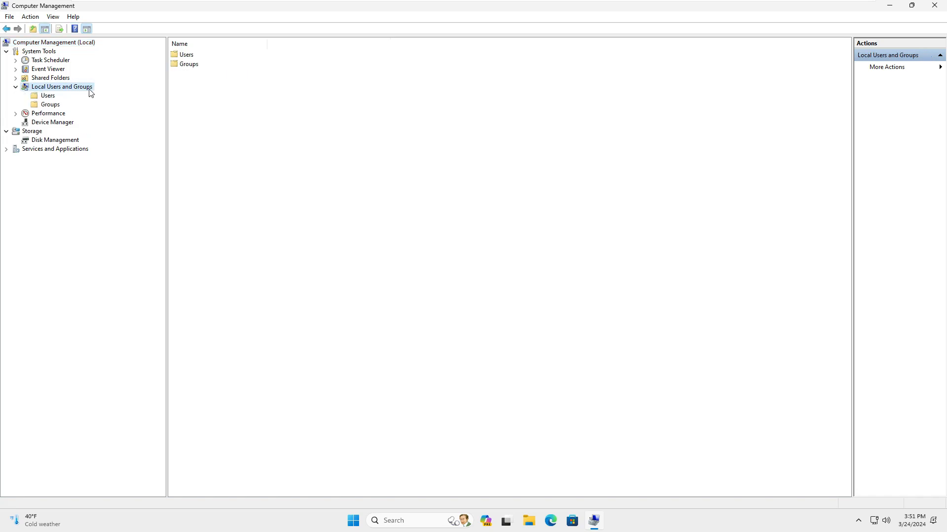
pyautogui.click(47, 96)
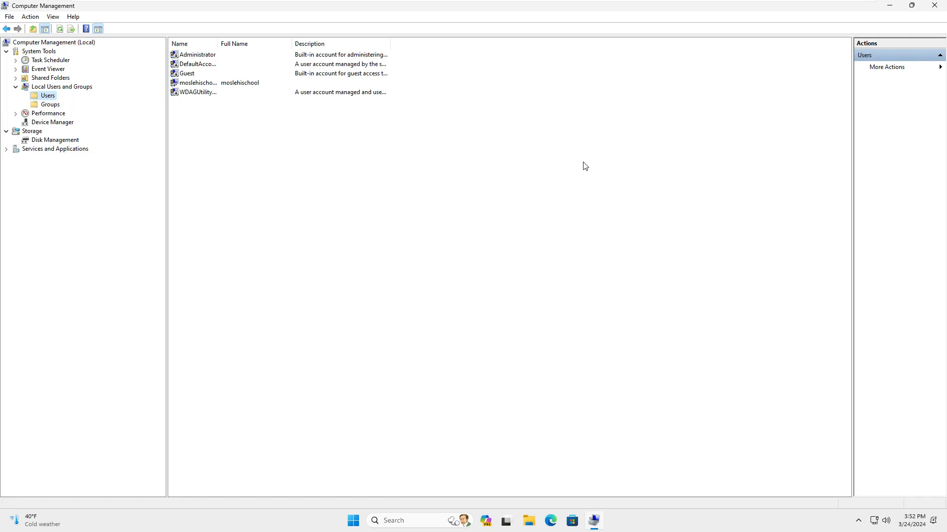
pyautogui.rightClick(477, 194)
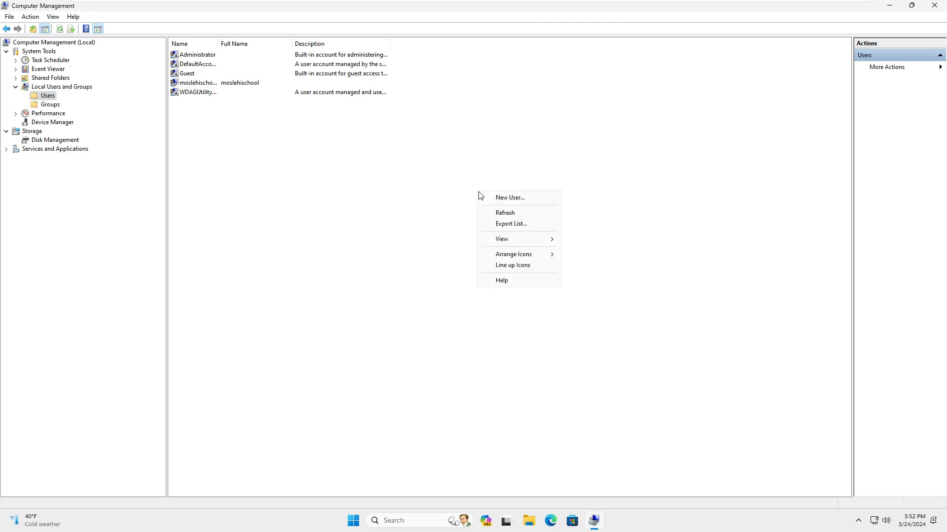
pyautogui.click(496, 197)
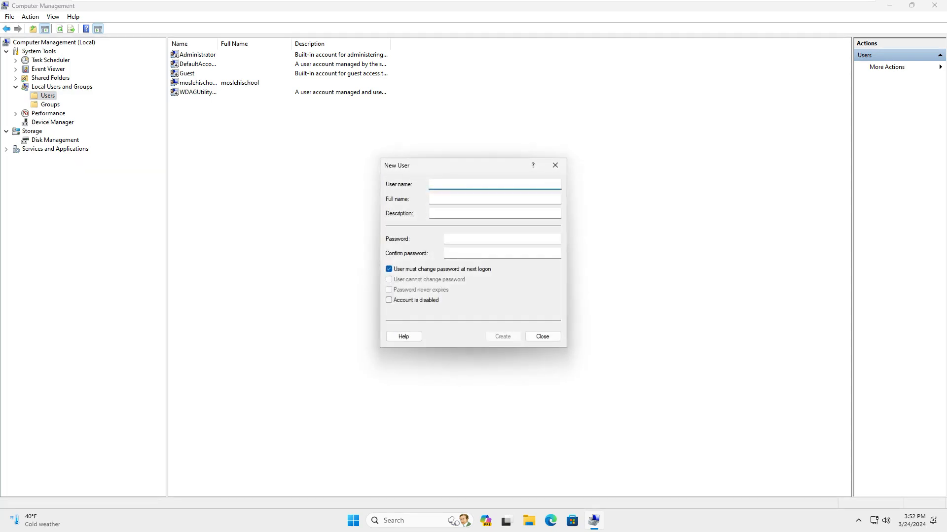
# Enter user name and full name moslehischool2, description 'for test', and the account password twice.
pyautogui.write('moslehischool2')
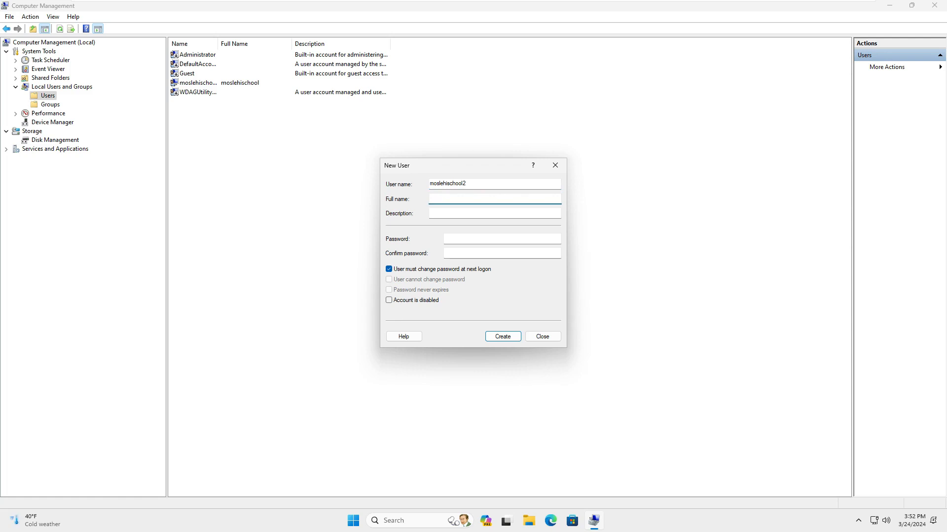
pyautogui.write('moslehischool2')
pyautogui.press('Tab')
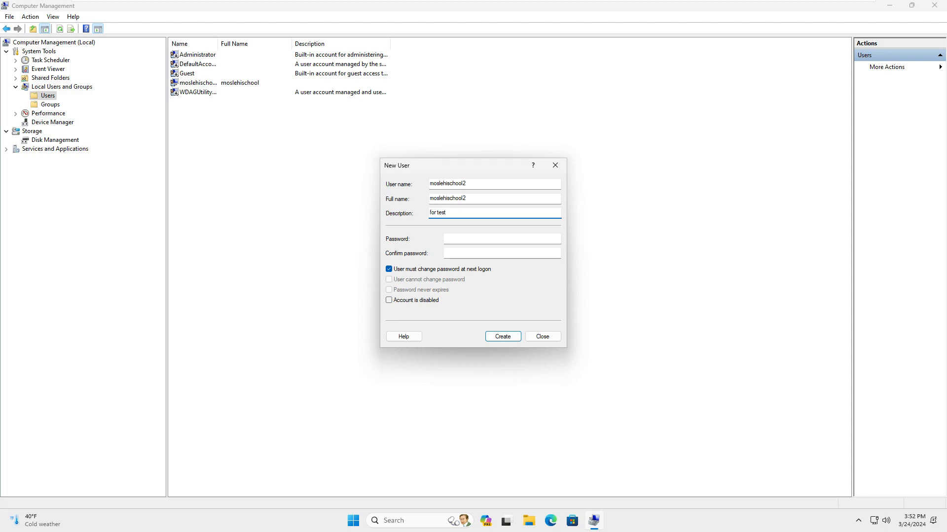
pyautogui.press('Tab')
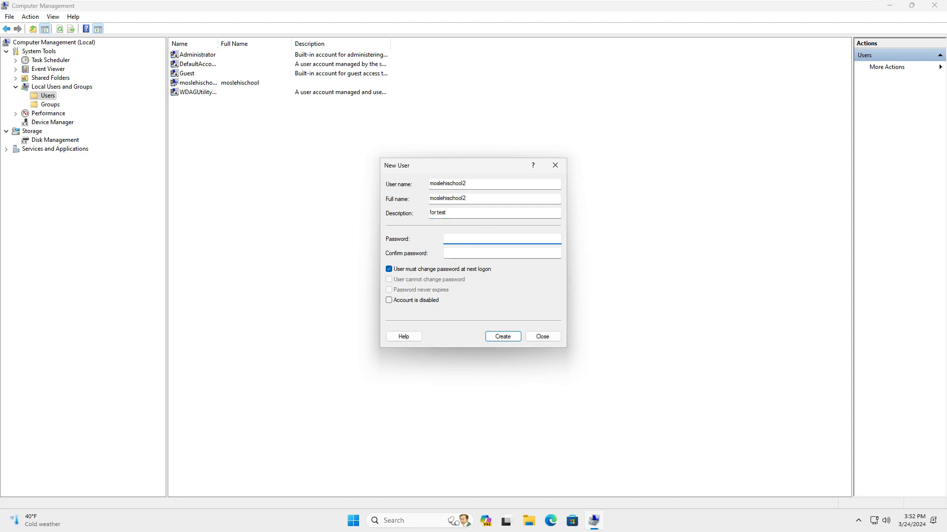
pyautogui.write('••••••••••')
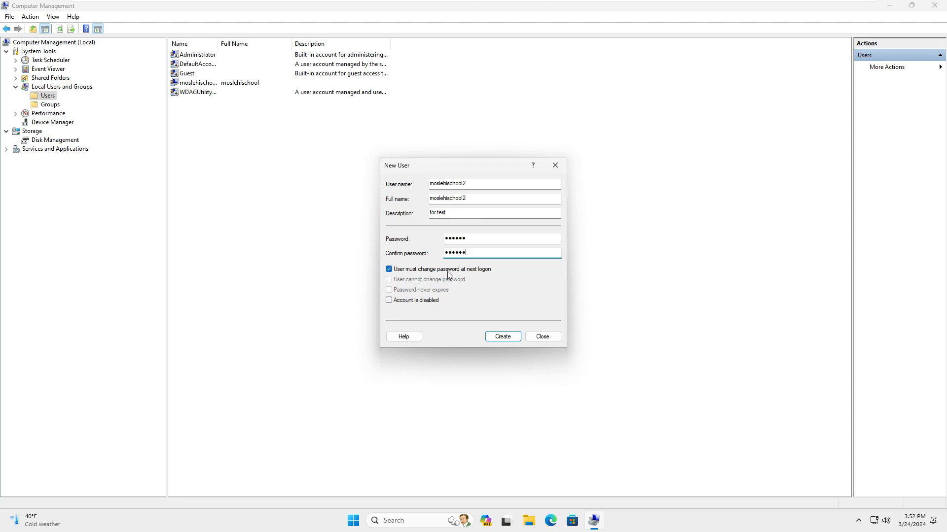
# Leave all password option checkboxes cleared and keep the account enabled.
pyautogui.click(439, 273)
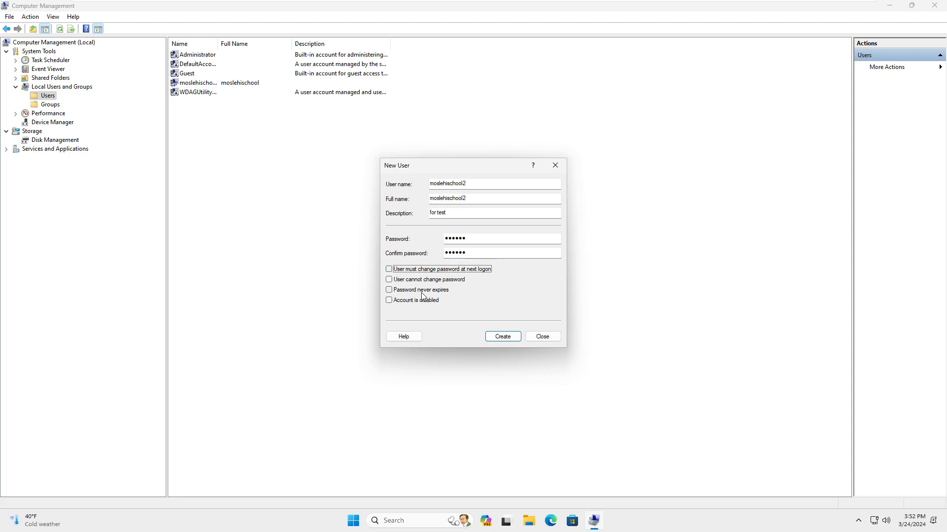
pyautogui.click(423, 295)
pyautogui.click(423, 295)
pyautogui.click(432, 271)
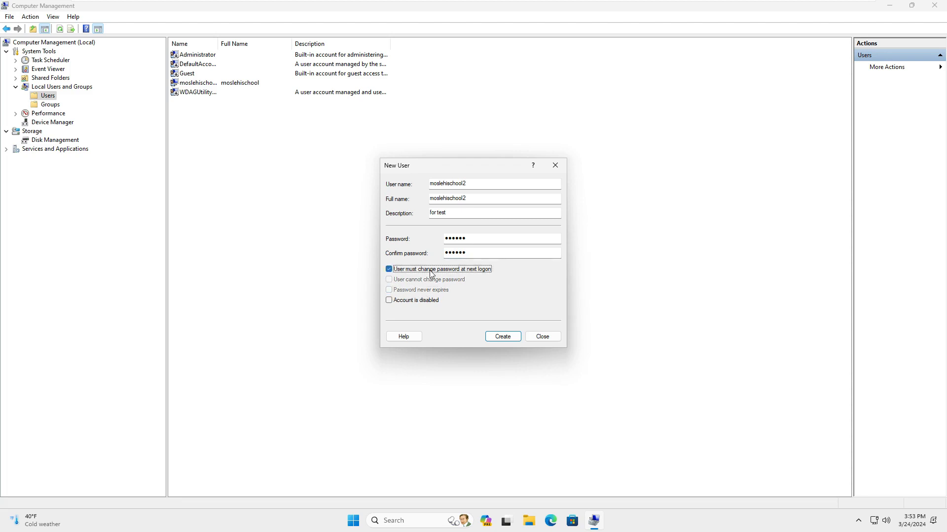
pyautogui.click(431, 272)
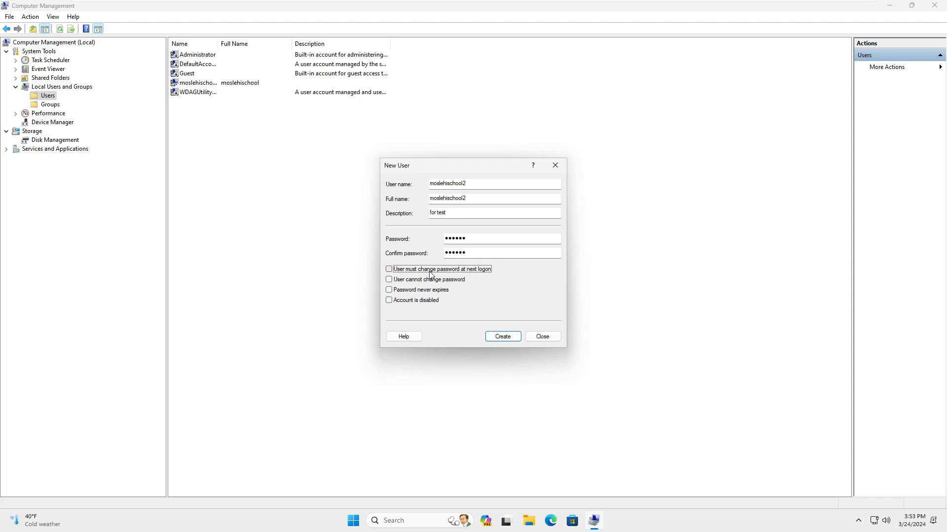
pyautogui.click(443, 281)
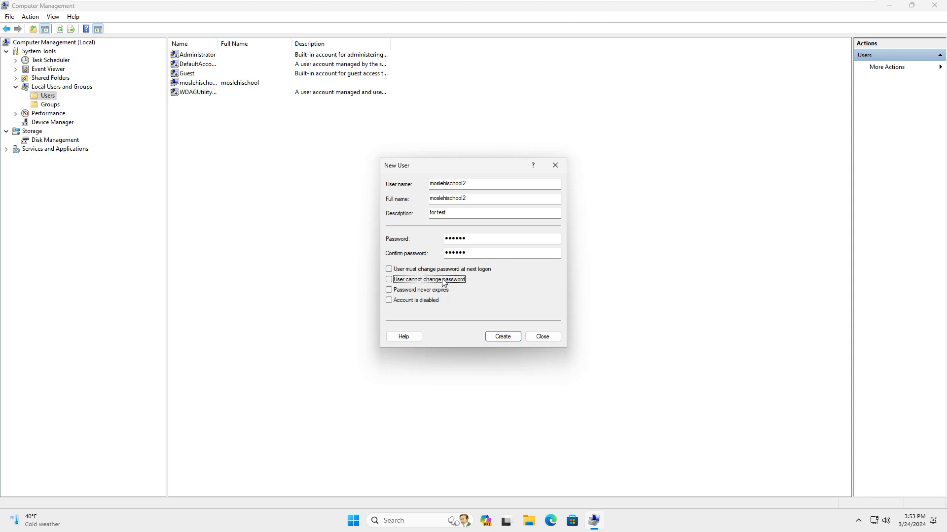
pyautogui.click(444, 281)
pyautogui.click(438, 292)
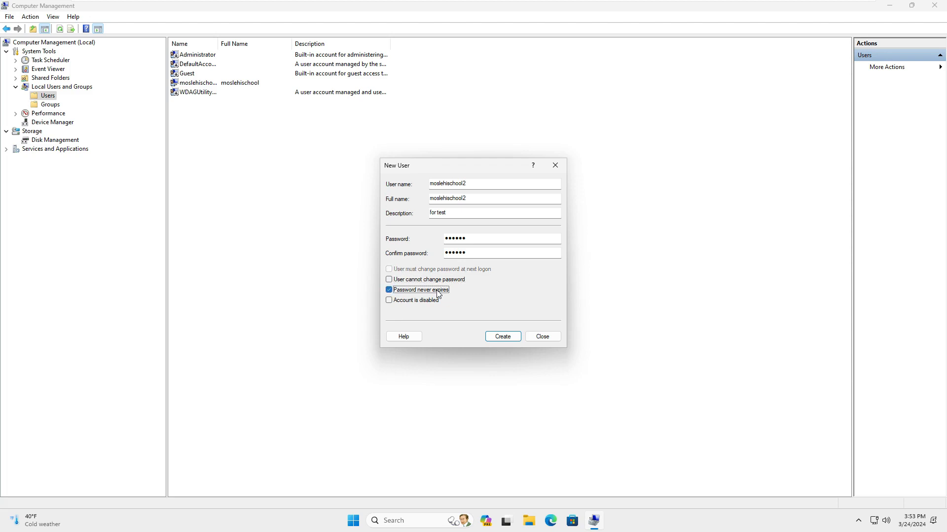
pyautogui.click(437, 292)
pyautogui.click(428, 302)
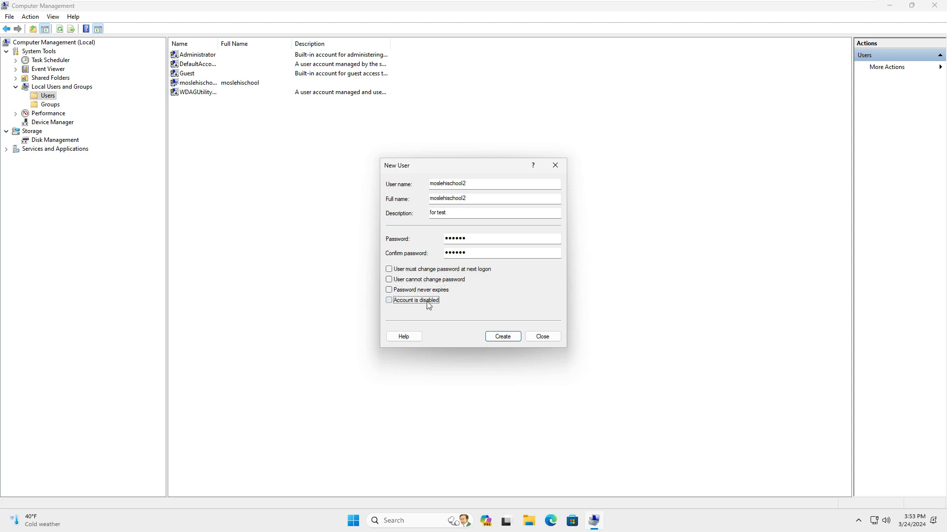
pyautogui.click(428, 305)
# Create moslehischool2, close the form, and auto-fit the Name column.
pyautogui.click(512, 340)
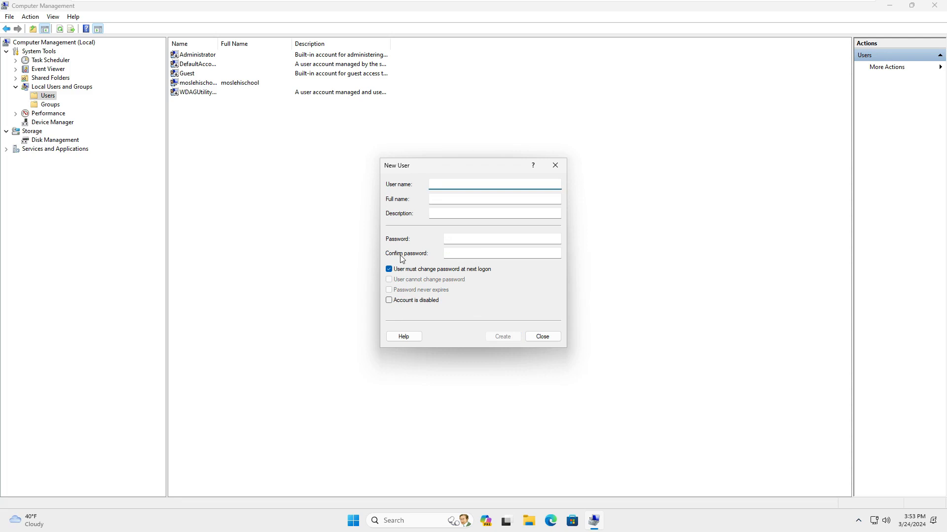
pyautogui.click(541, 337)
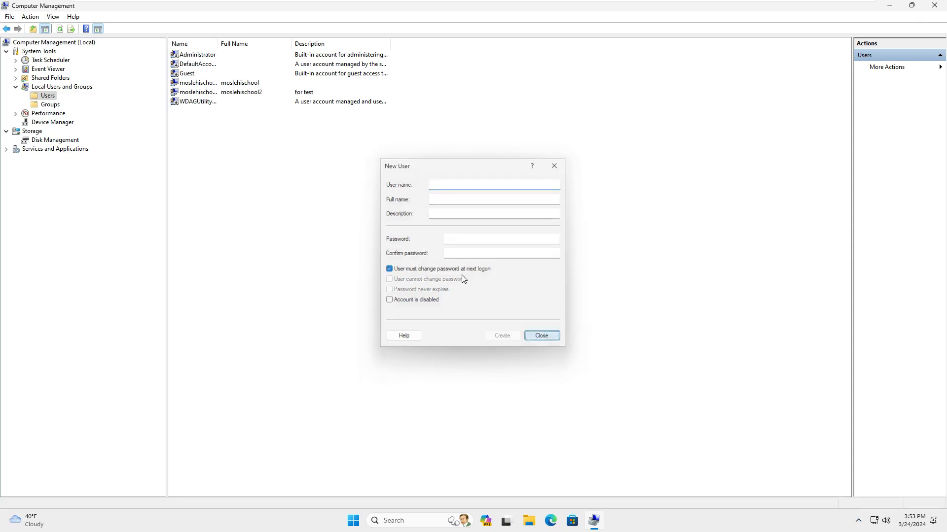
pyautogui.doubleClick(217, 43)
# Open moslehischool2's Properties > Member Of and bring up the advanced group search.
pyautogui.click(220, 92)
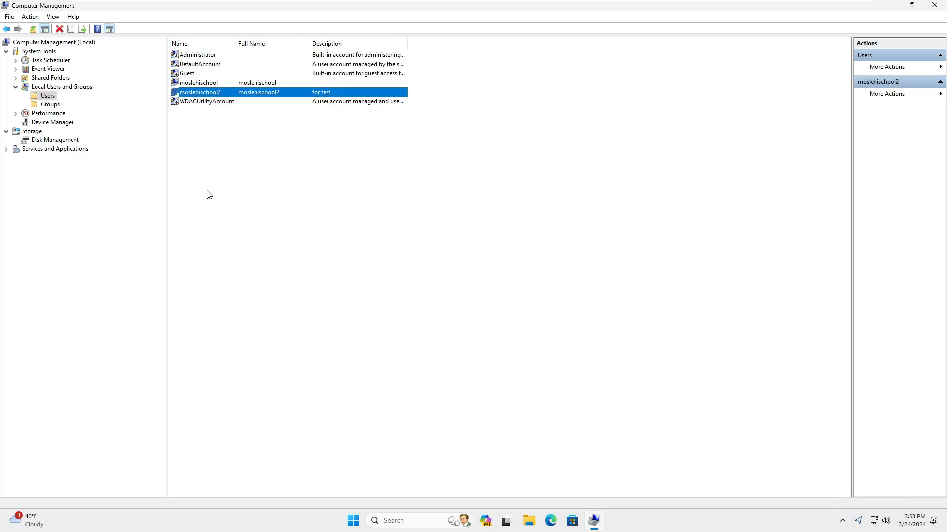
pyautogui.rightClick(298, 92)
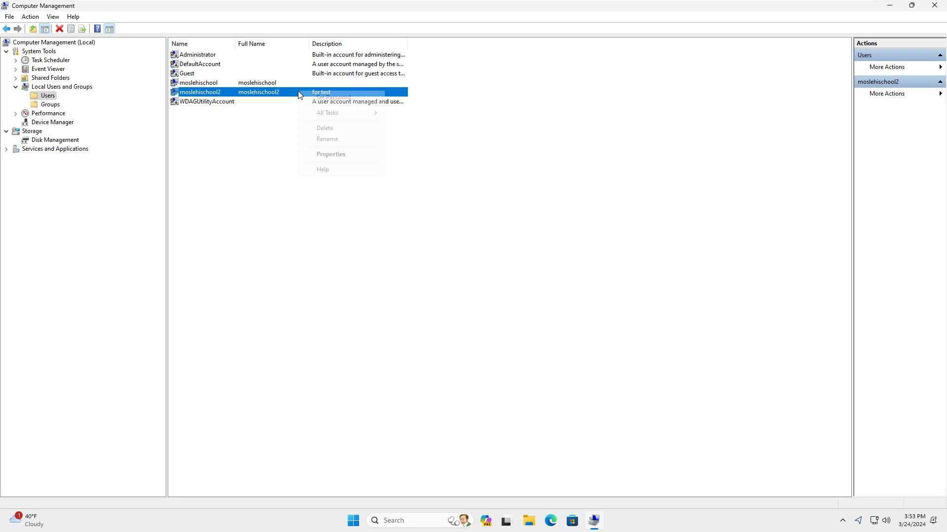
pyautogui.click(316, 156)
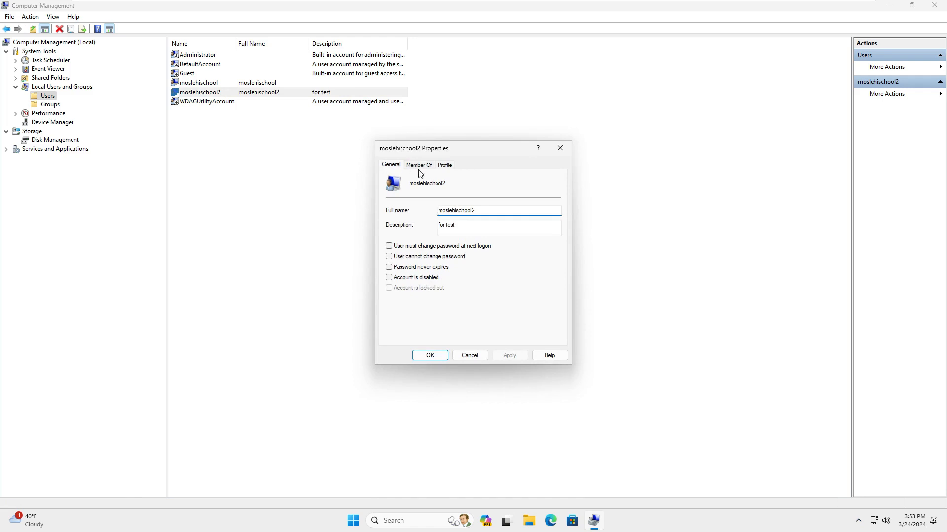
pyautogui.click(429, 168)
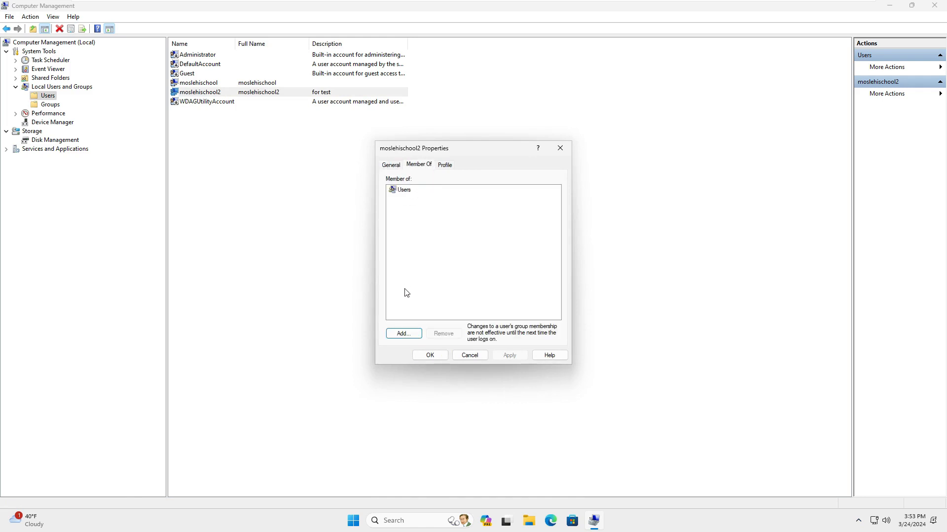
pyautogui.click(403, 334)
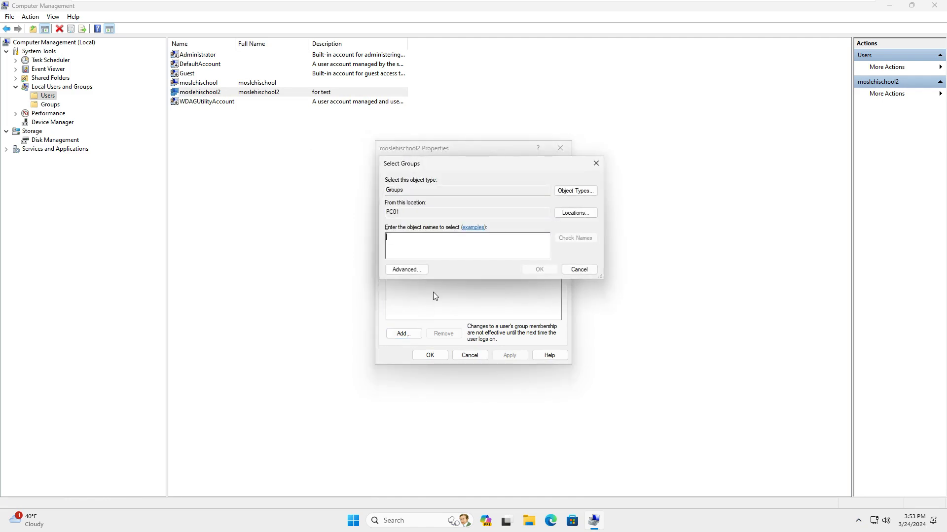
pyautogui.click(405, 270)
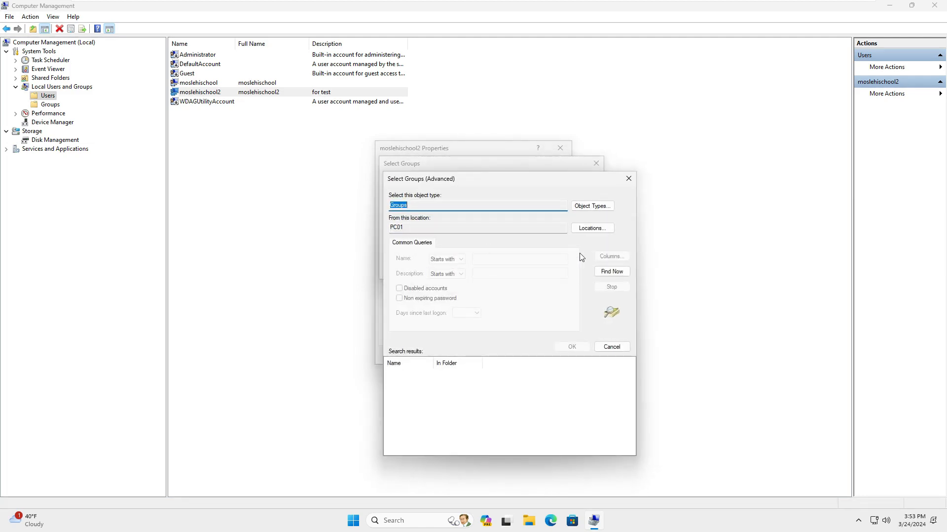
# Find and select Administrators, add it to moslehischool2's groups, and save the properties.
pyautogui.click(625, 277)
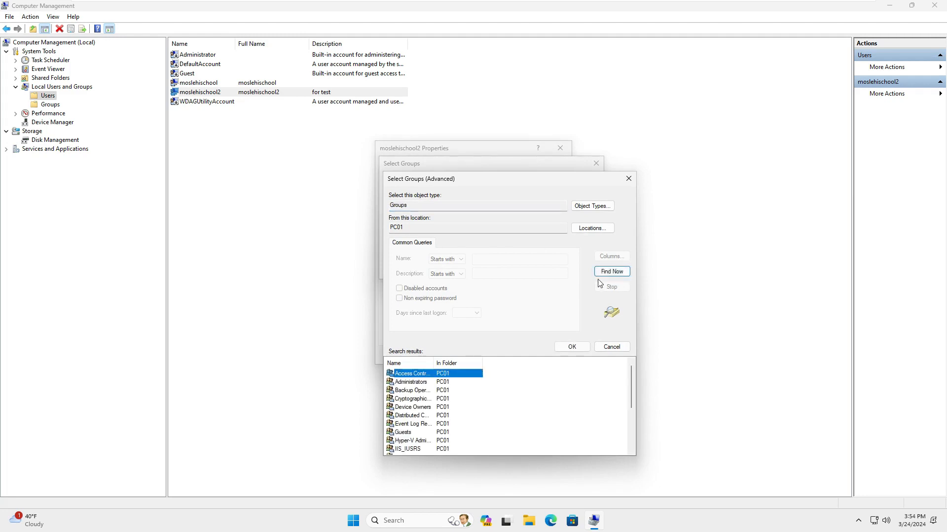
pyautogui.doubleClick(433, 366)
pyautogui.click(418, 383)
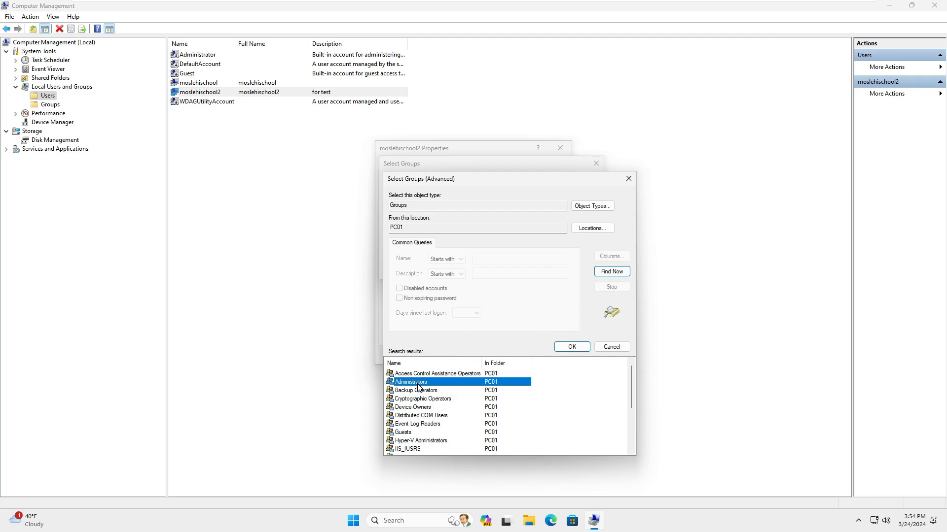
pyautogui.click(568, 350)
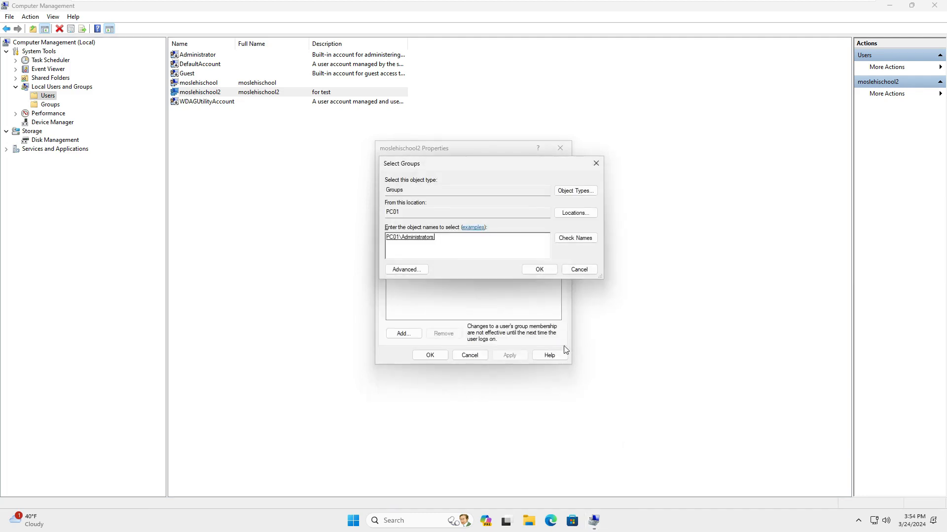
pyautogui.click(538, 274)
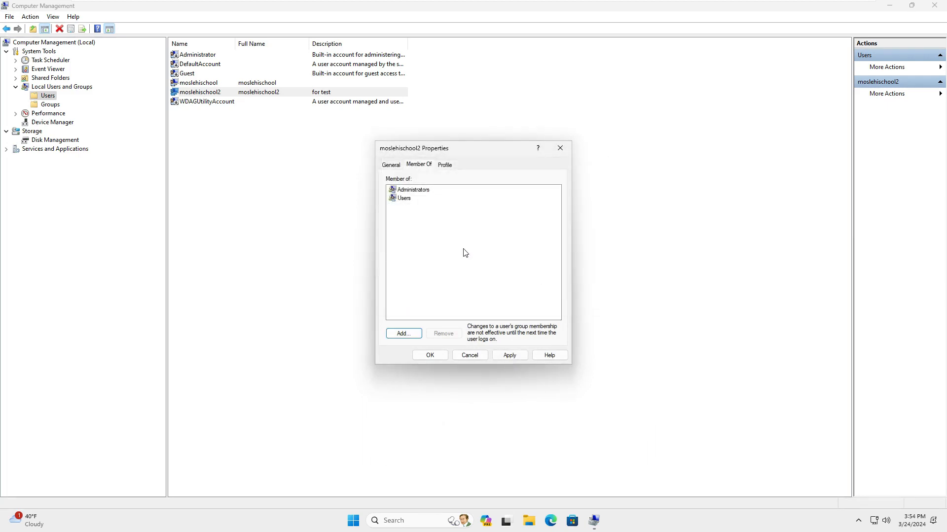
pyautogui.click(428, 192)
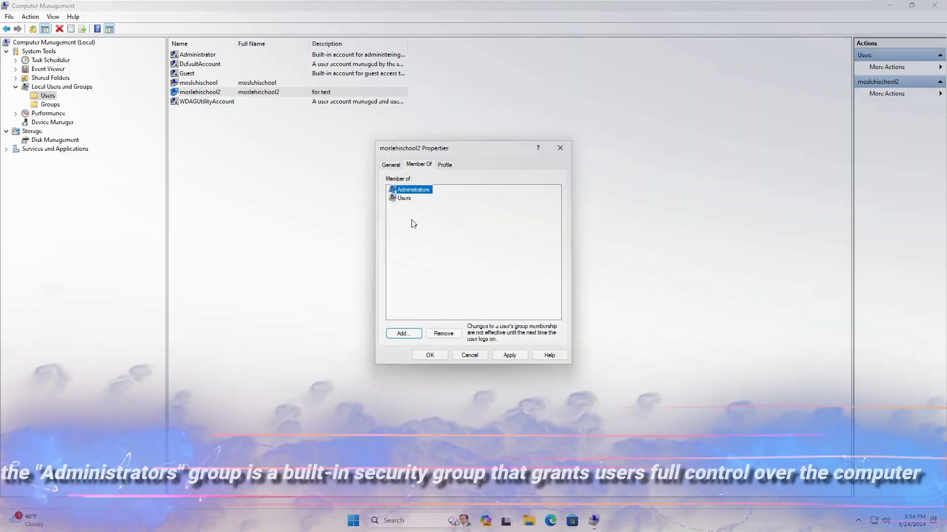
pyautogui.click(429, 355)
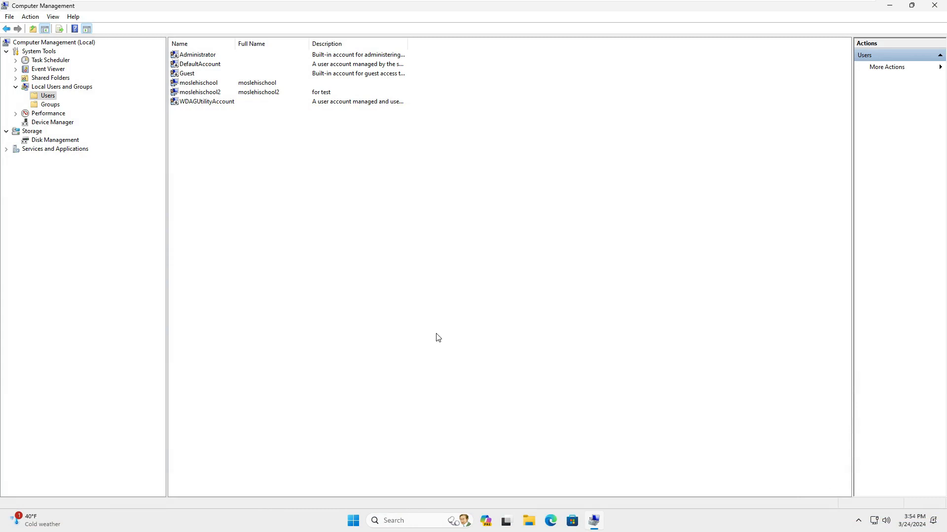
# Sign out of Windows via the Start button's Shut down or sign out menu.
pyautogui.rightClick(350, 520)
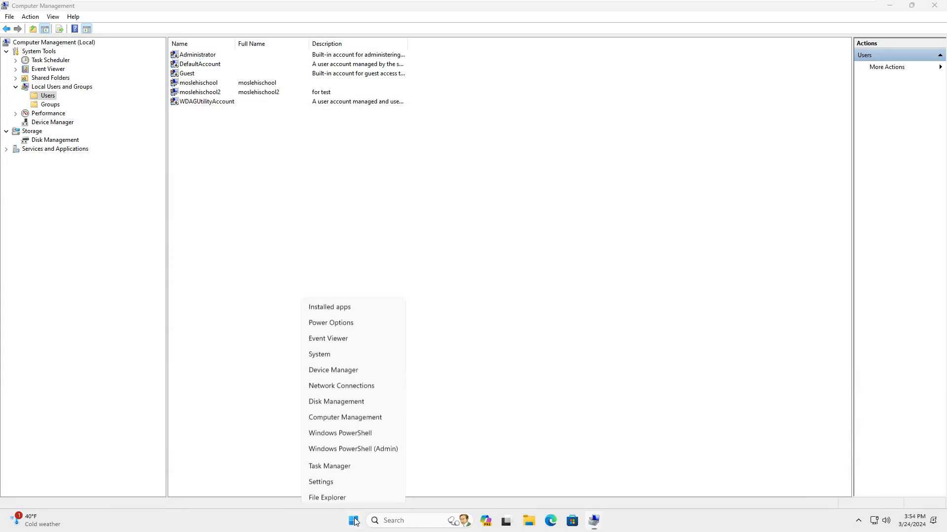
pyautogui.moveTo(381, 477)
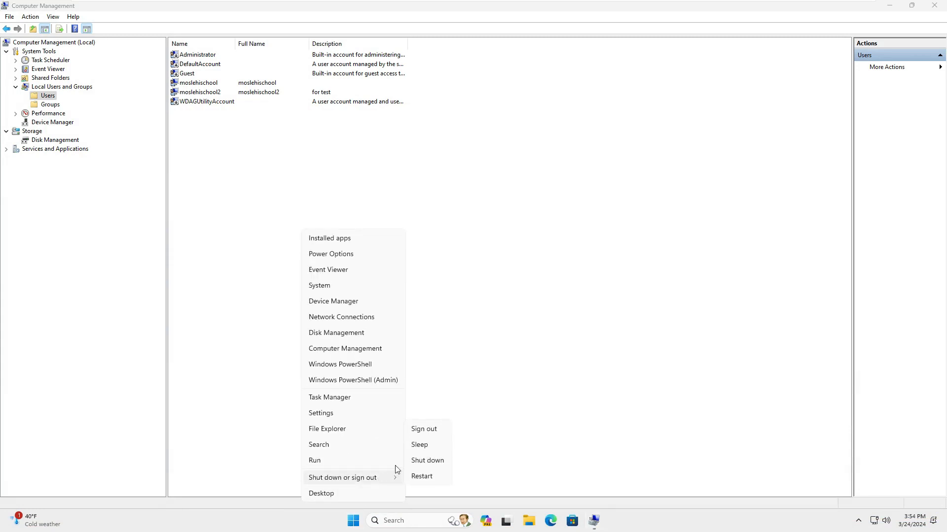
pyautogui.click(437, 436)
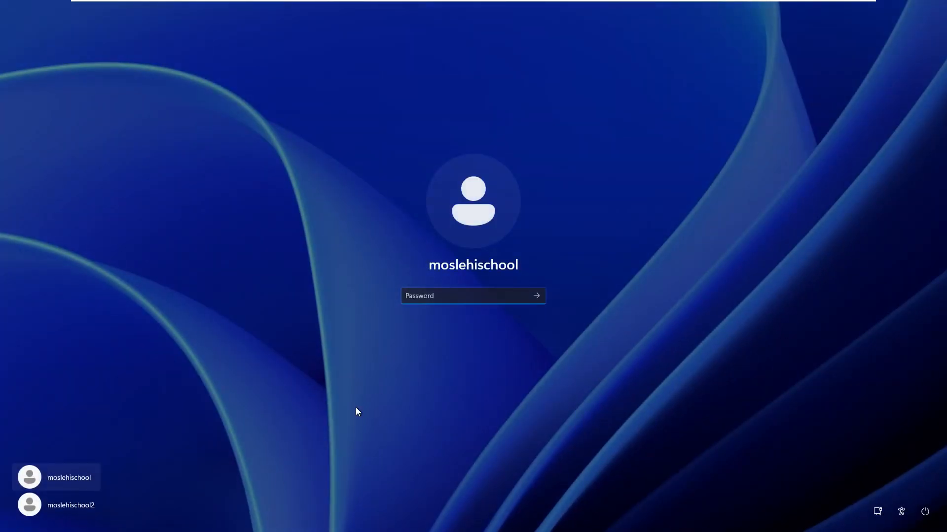
# Select moslehischool2 on the sign-in screen, enter its password, and sign in.
pyautogui.click(63, 511)
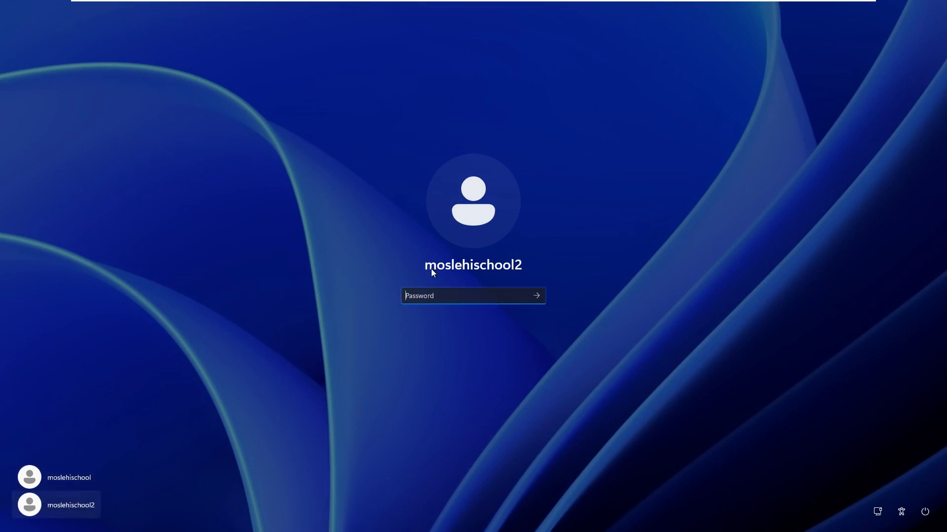
pyautogui.write('••••••')
pyautogui.press('Return')
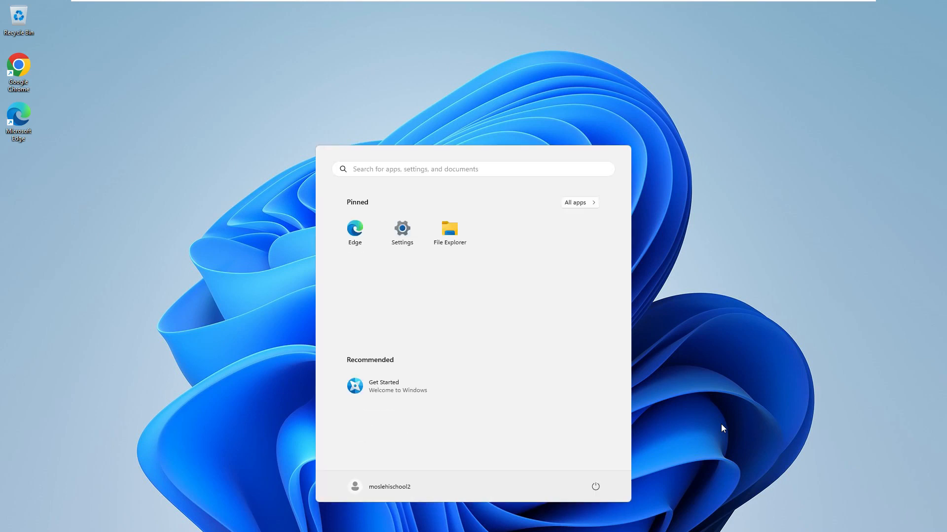
pyautogui.click(388, 489)
pyautogui.click(390, 490)
pyautogui.click(400, 489)
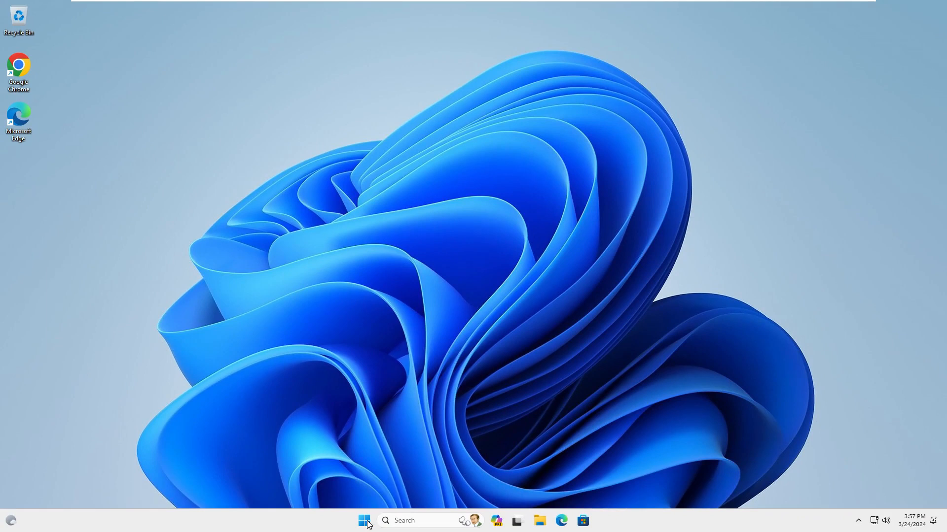
# Launch Settings from the Start right-click menu and maximize its window.
pyautogui.click(367, 523)
pyautogui.rightClick(367, 524)
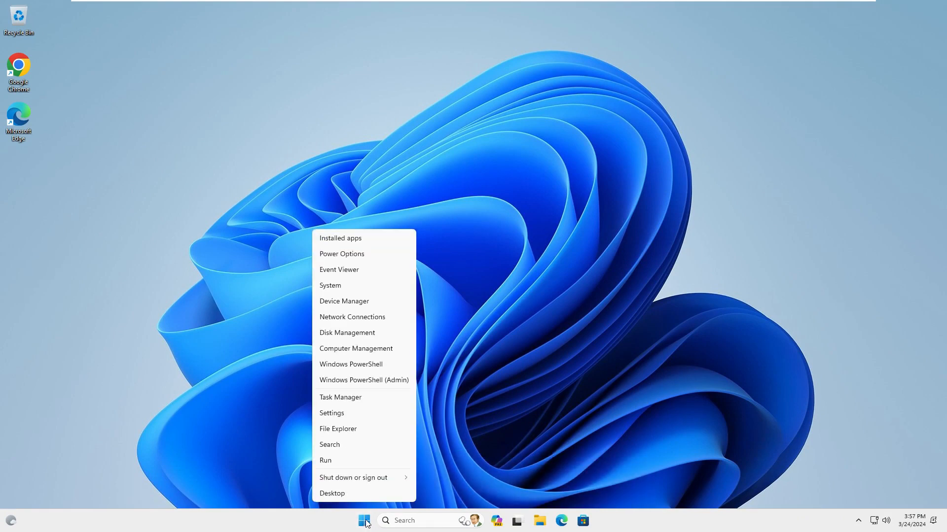
pyautogui.click(393, 418)
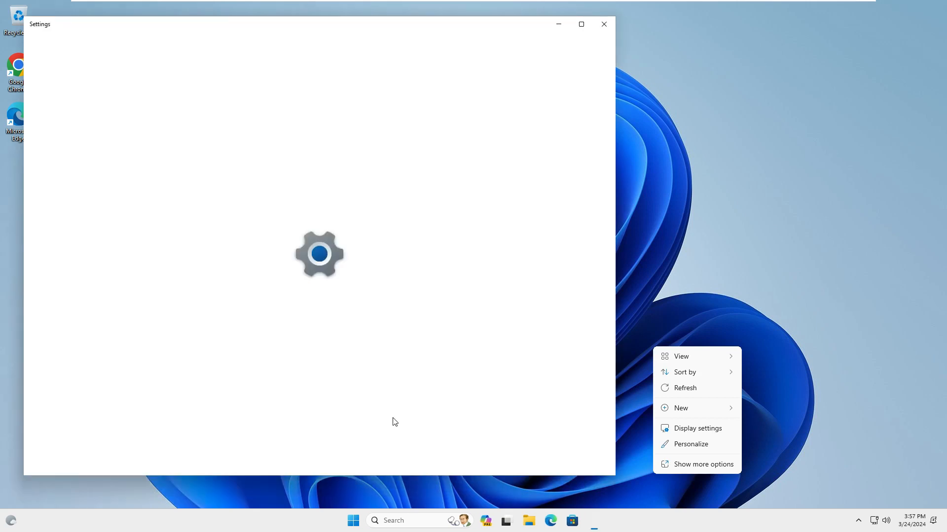
pyautogui.click(582, 25)
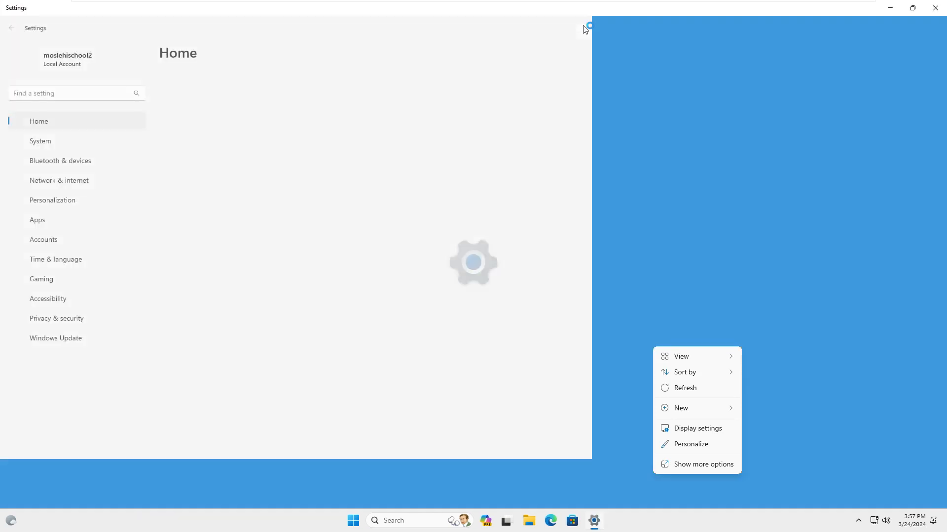
pyautogui.click(675, 392)
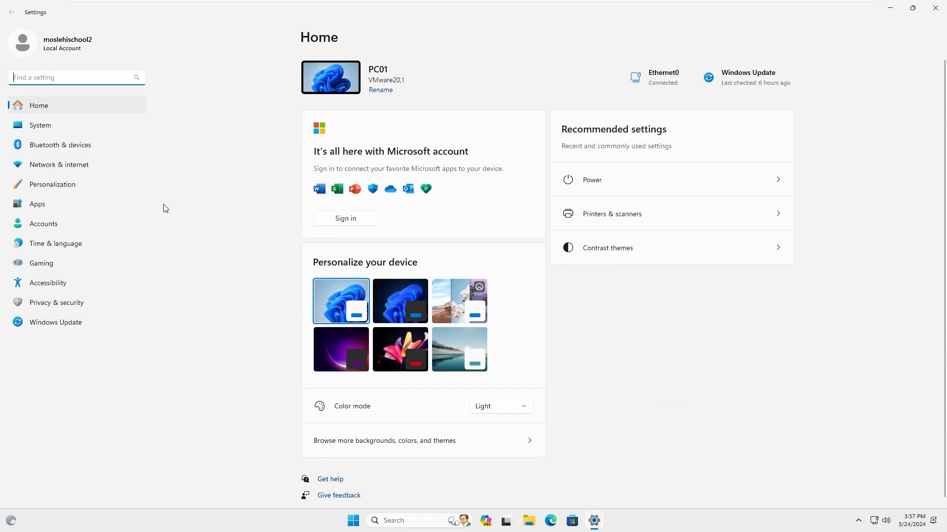
# Go to Accounts and open the Other users page.
pyautogui.click(86, 231)
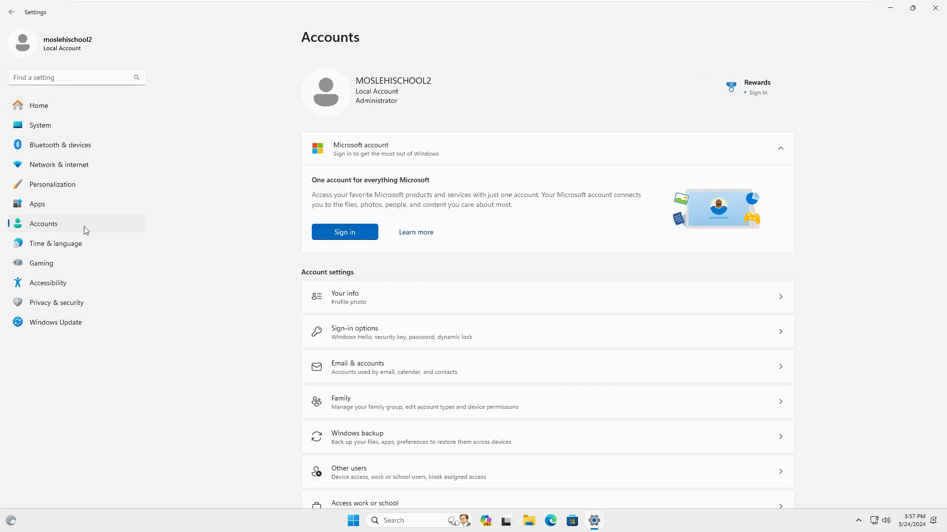
pyautogui.scroll(-5, 504, 284)
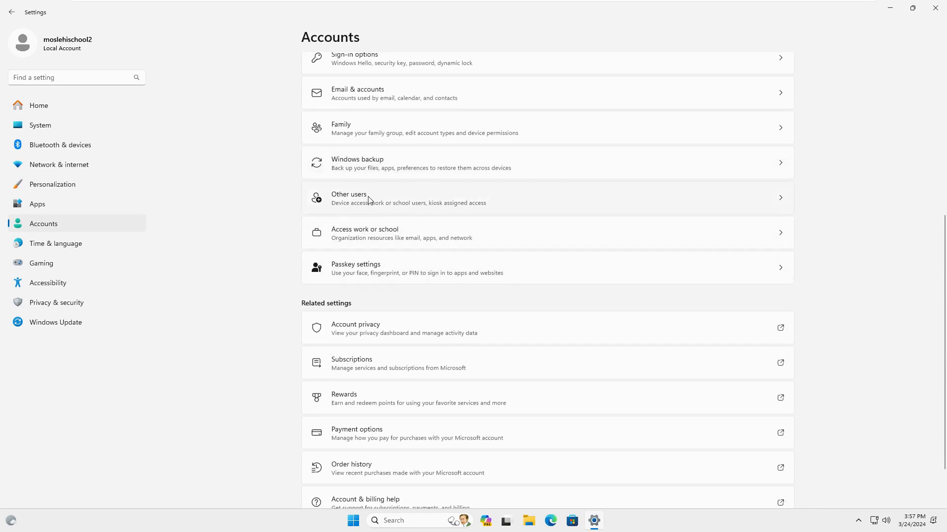
pyautogui.click(403, 196)
pyautogui.click(404, 197)
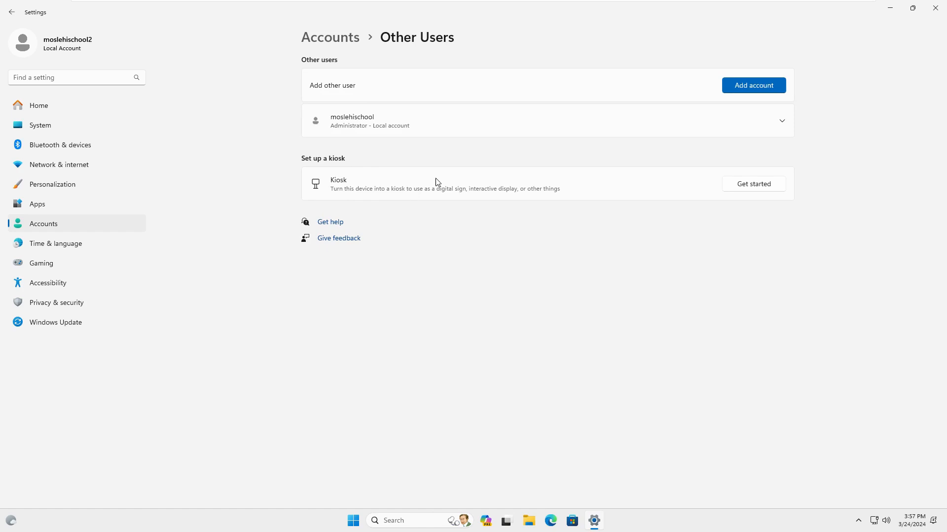
# Start adding an account without sign-in details or a Microsoft account to reach the local user form.
pyautogui.click(755, 86)
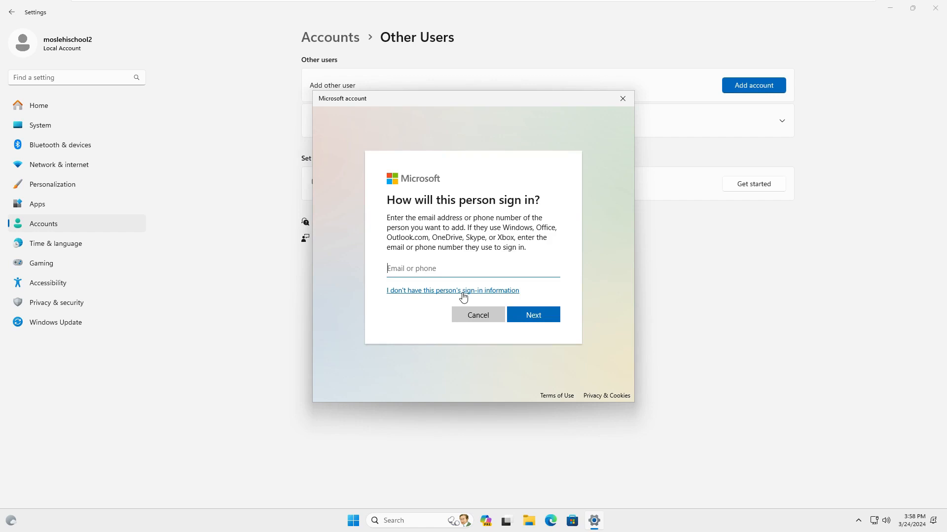
pyautogui.click(462, 293)
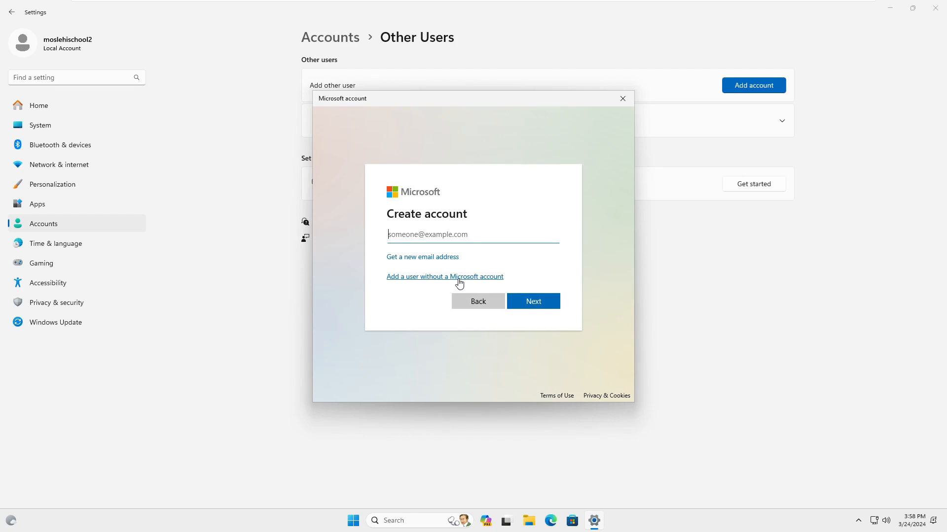
pyautogui.click(459, 282)
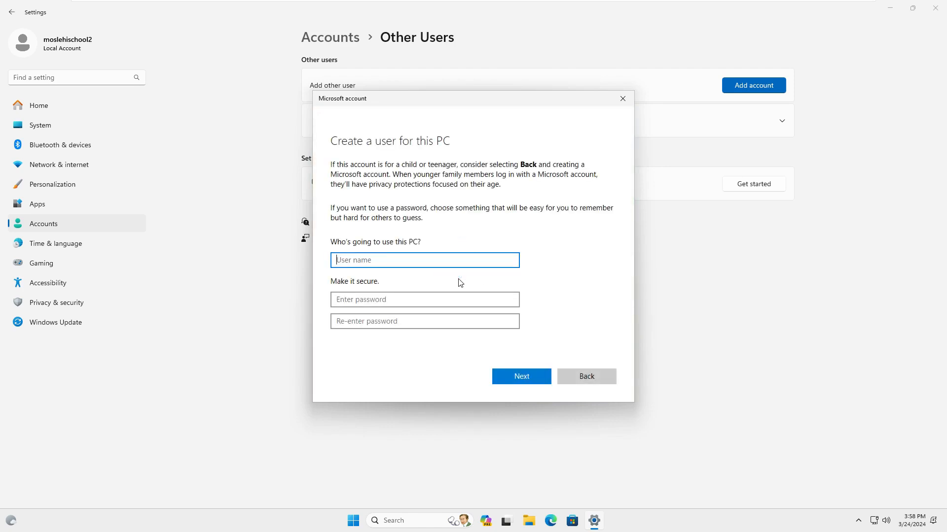
# Enter the new local account's user name and type its password twice.
pyautogui.write('moslehischool3')
pyautogui.press('Tab')
pyautogui.write('*****')
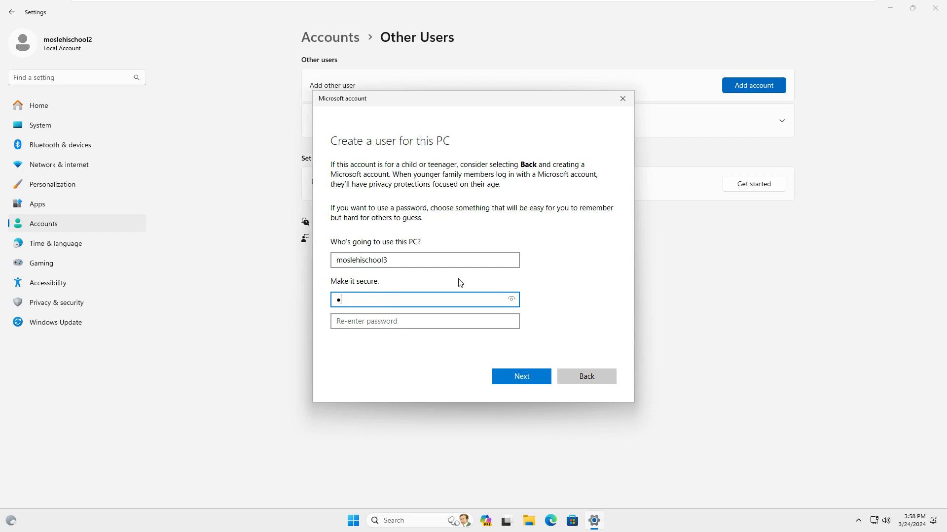
pyautogui.write('*')
pyautogui.press('Tab')
pyautogui.write('*****')
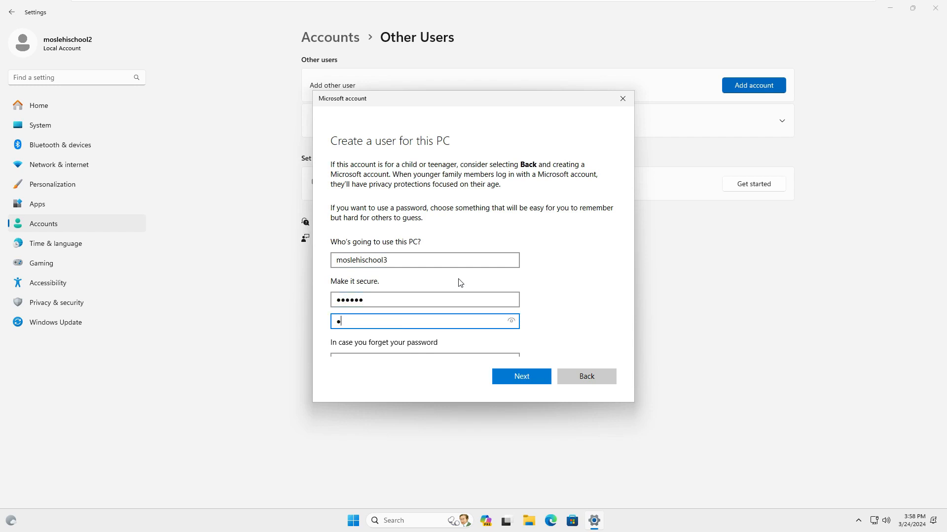
pyautogui.write('*')
# Answer the first pet's name, birth city and childhood nickname security questions, then create the account.
pyautogui.scroll(-3, 459, 282)
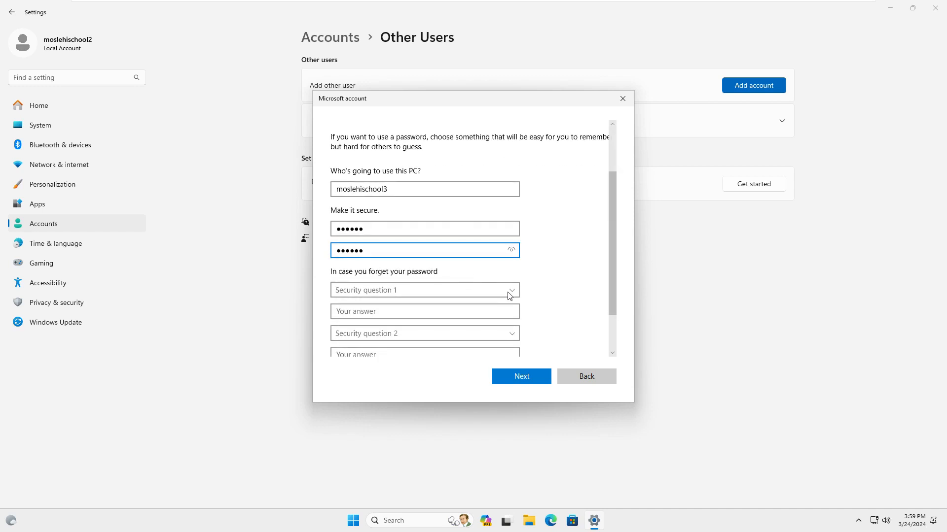
pyautogui.click(512, 296)
pyautogui.click(498, 302)
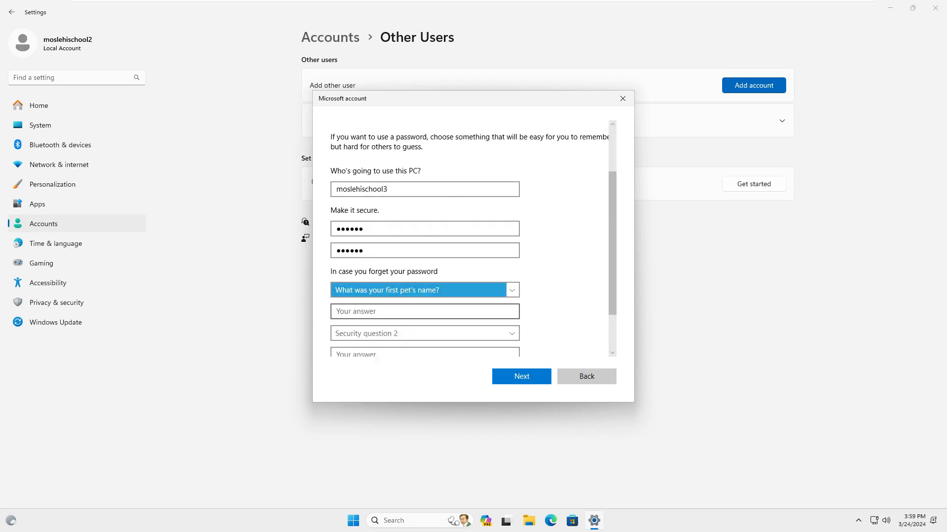
pyautogui.write('qaz')
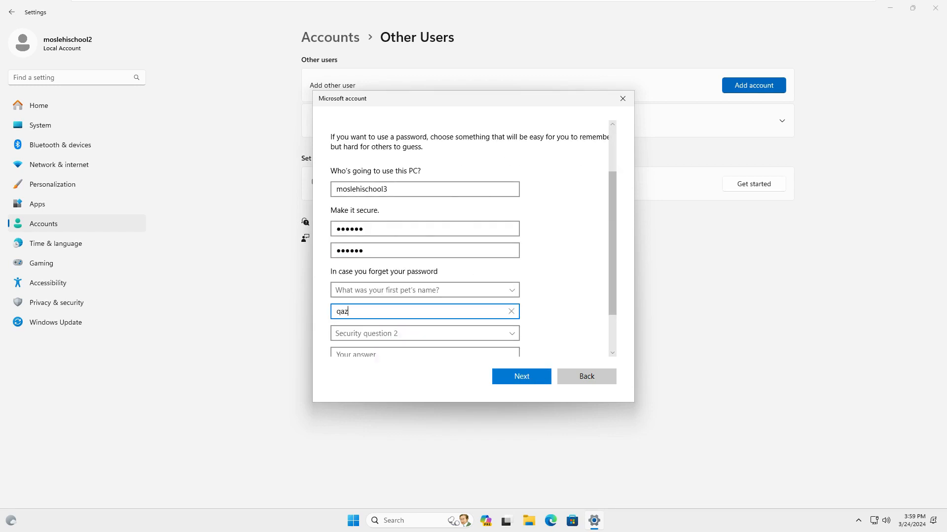
pyautogui.click(509, 337)
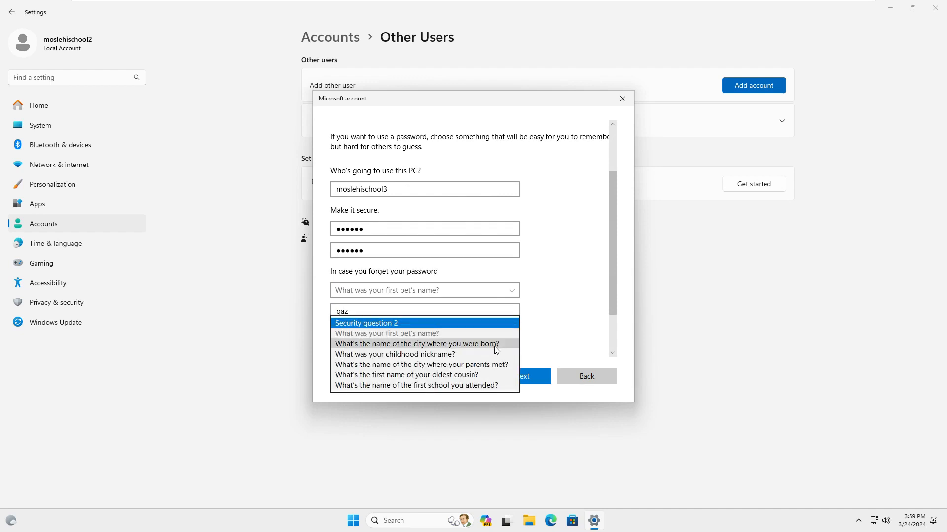
pyautogui.click(496, 345)
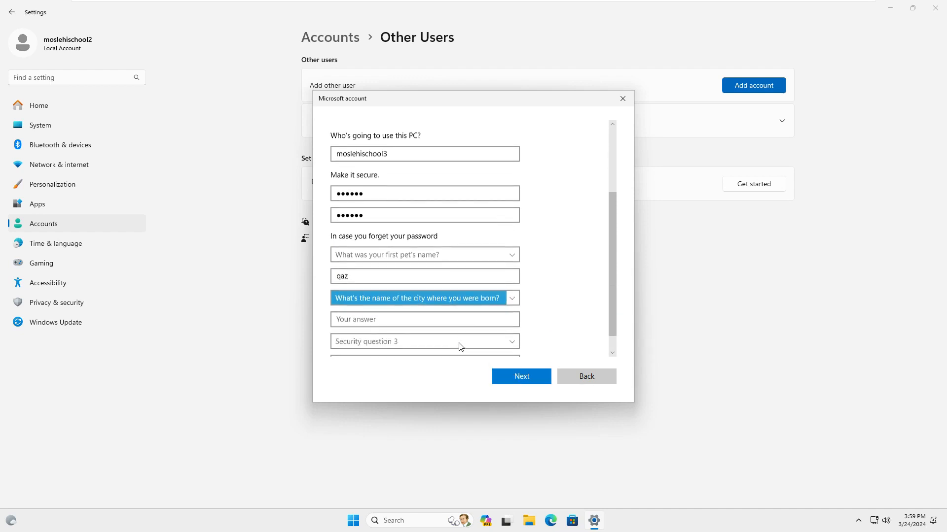
pyautogui.write('isf')
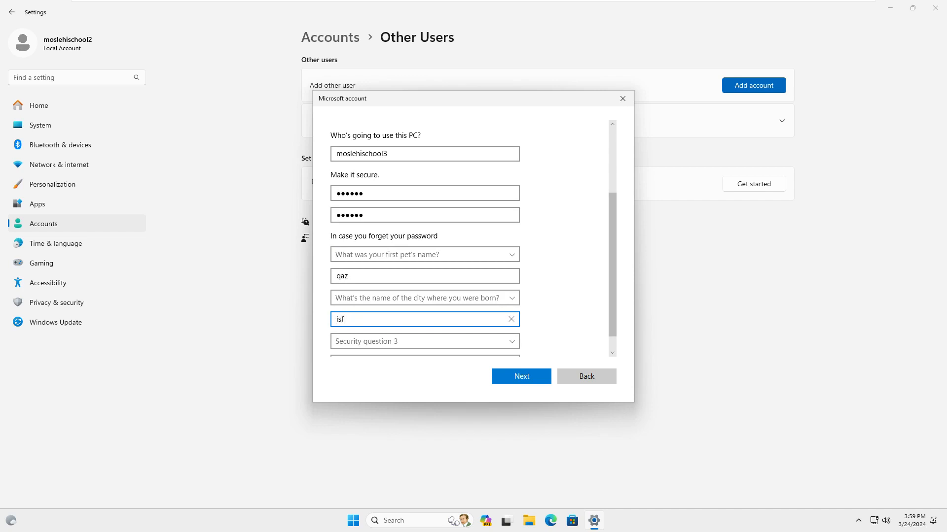
pyautogui.scroll(-1, 450, 319)
pyautogui.click(450, 322)
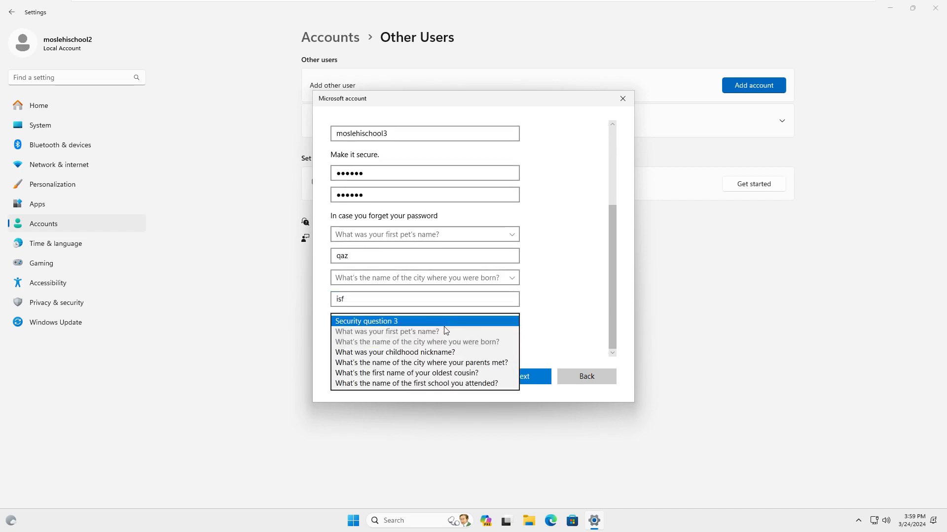
pyautogui.click(432, 353)
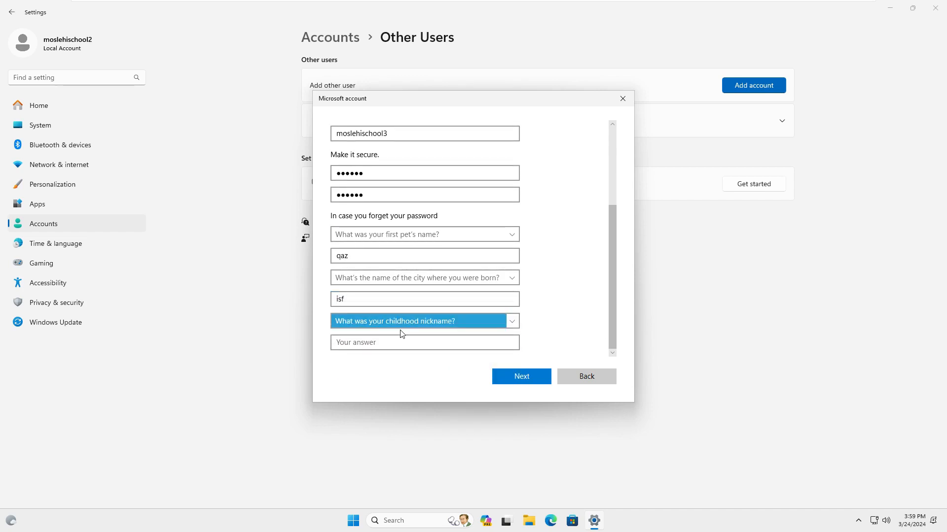
pyautogui.write('zaq')
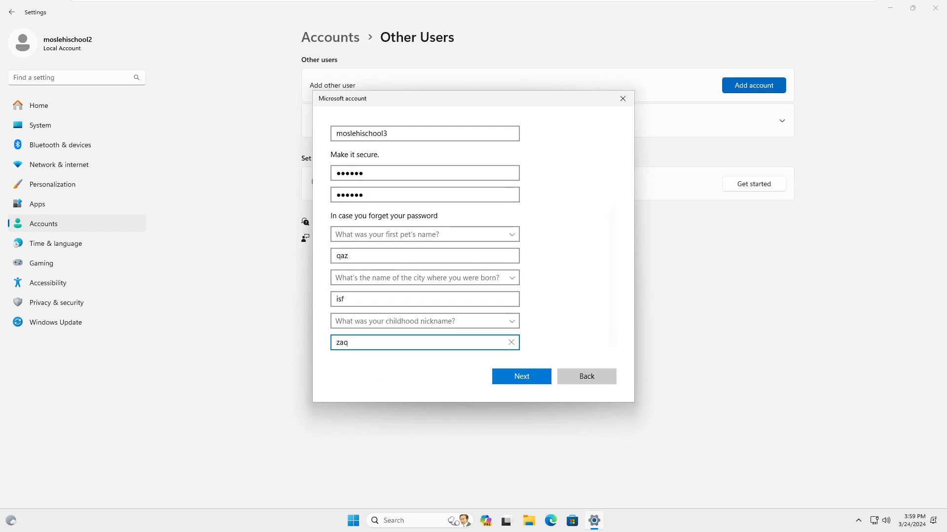
pyautogui.click(526, 377)
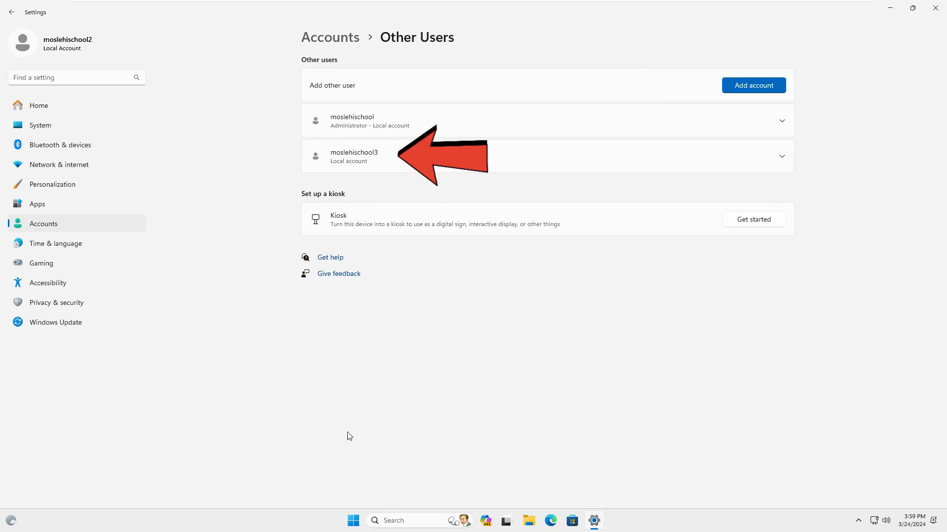
# Sign out of the current account via the Start button's Shut down or sign out menu.
pyautogui.rightClick(356, 522)
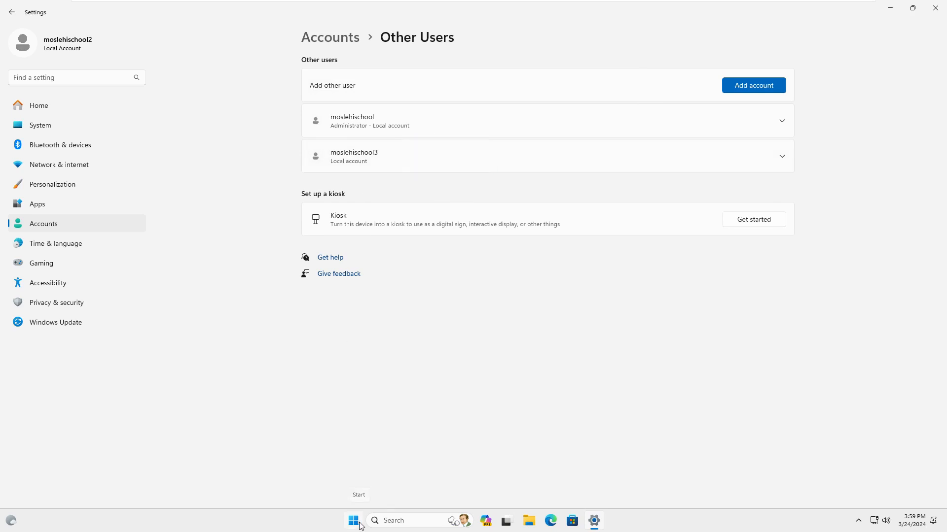
pyautogui.moveTo(372, 479)
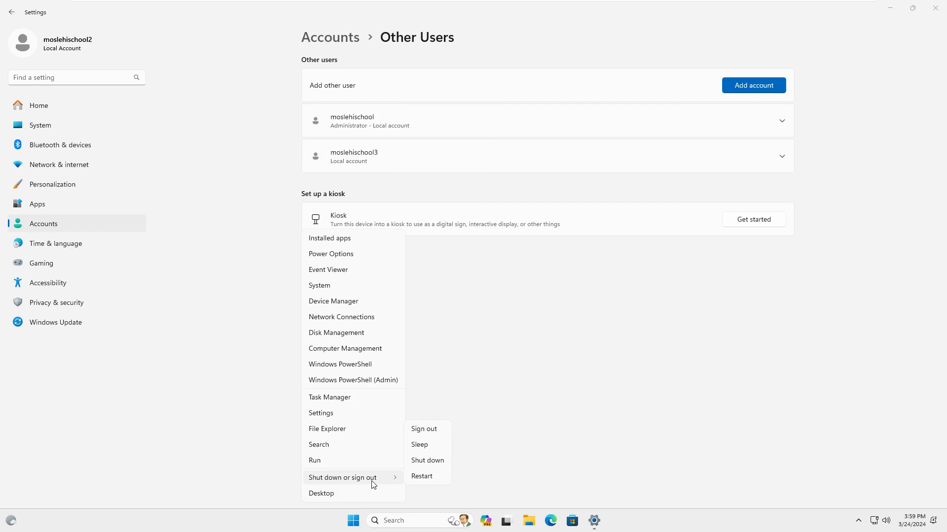
pyautogui.click(432, 432)
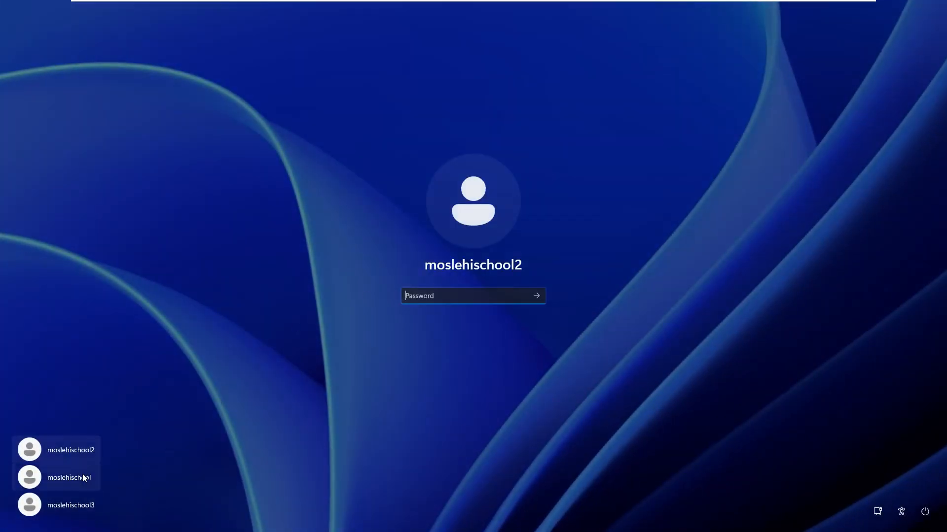
# Select the newly created account on the sign-in screen and sign in with its password.
pyautogui.click(68, 507)
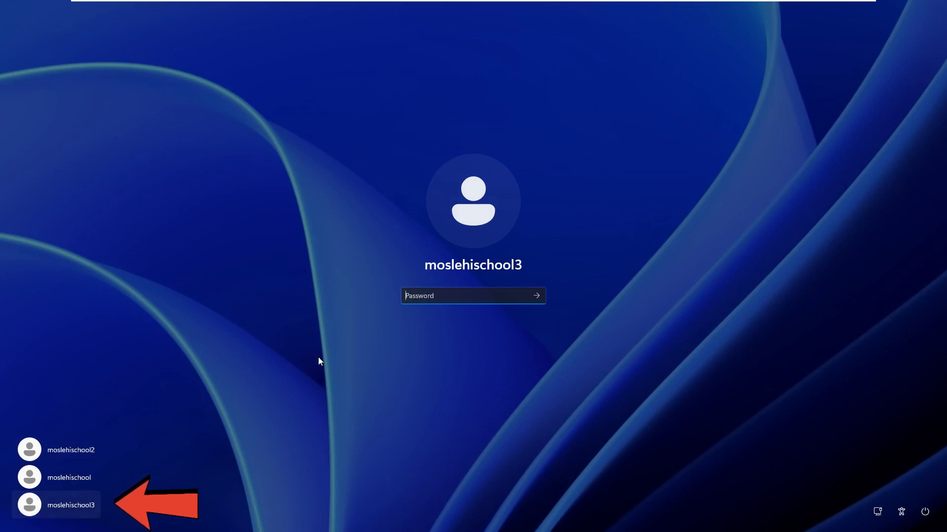
pyautogui.write('••••••••')
pyautogui.press('Return')
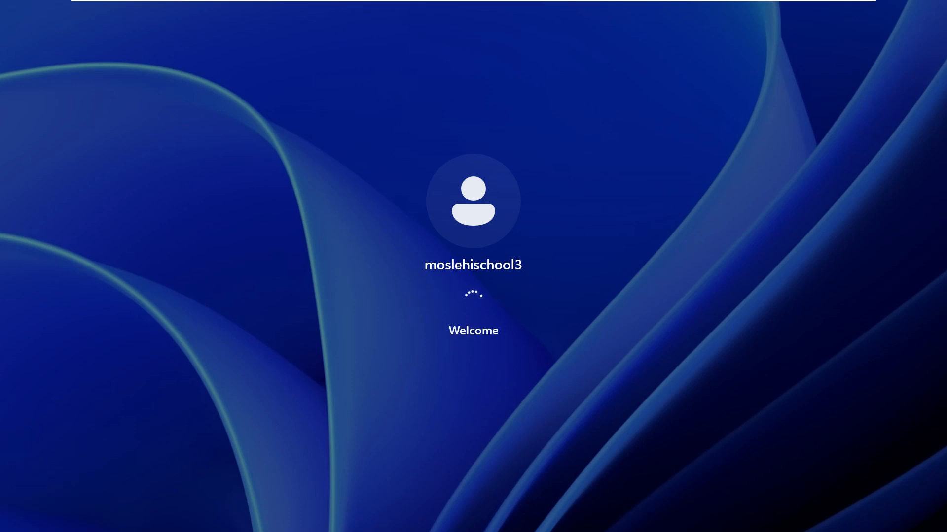